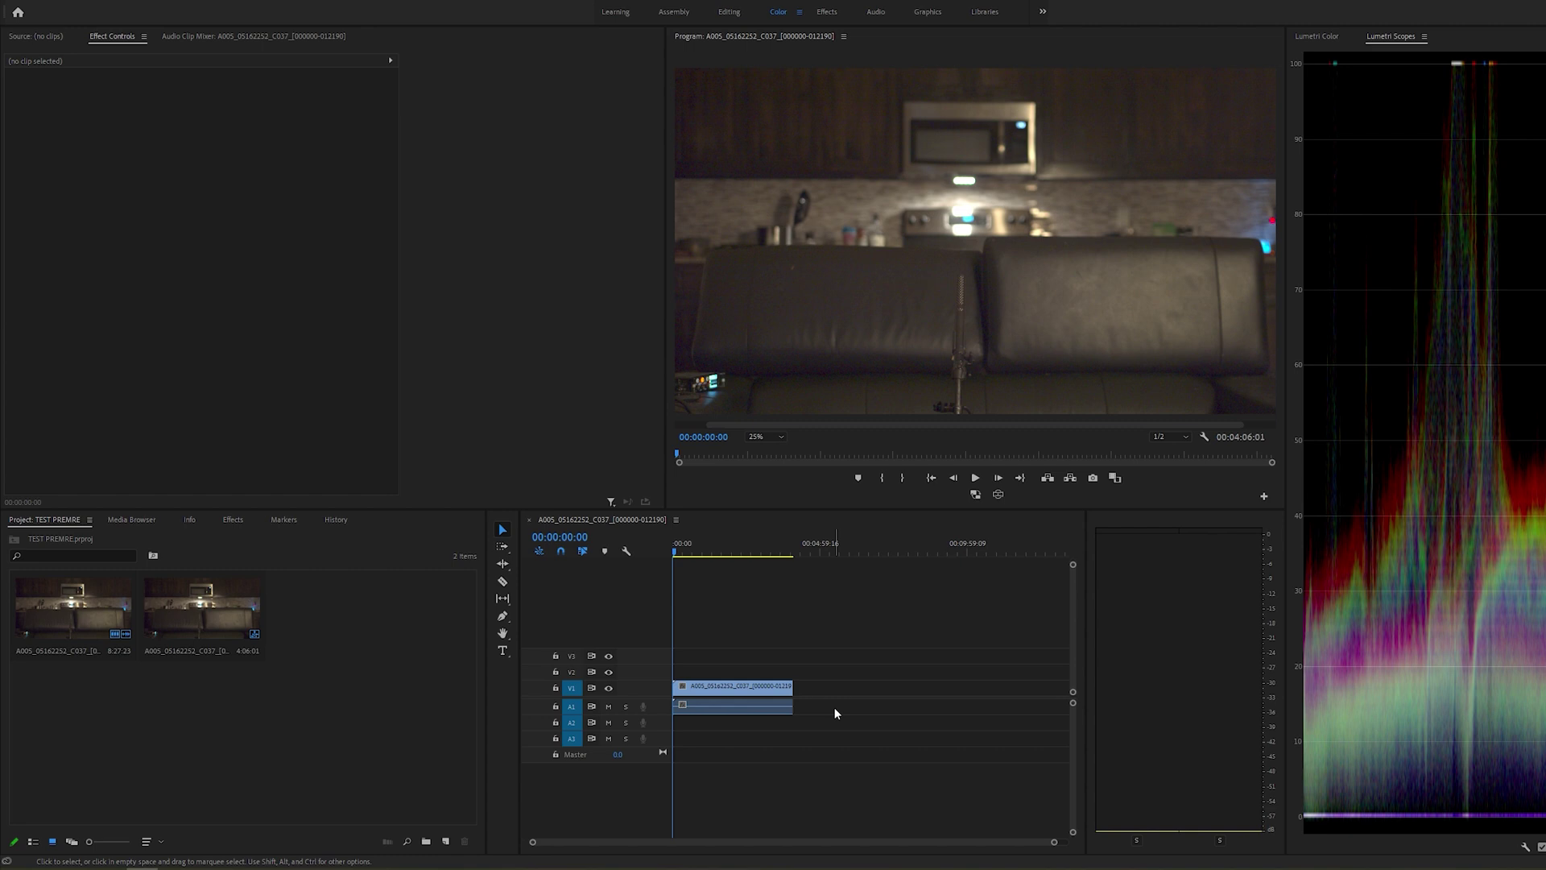
- Preview frames across the clip, confirm the sequence settings unchanged, and return to the start
{"action": "left_click", "coordinate": [694, 552]}
{"action": "left_click_drag", "start_coordinate": [695, 552], "coordinate": [659, 552]}
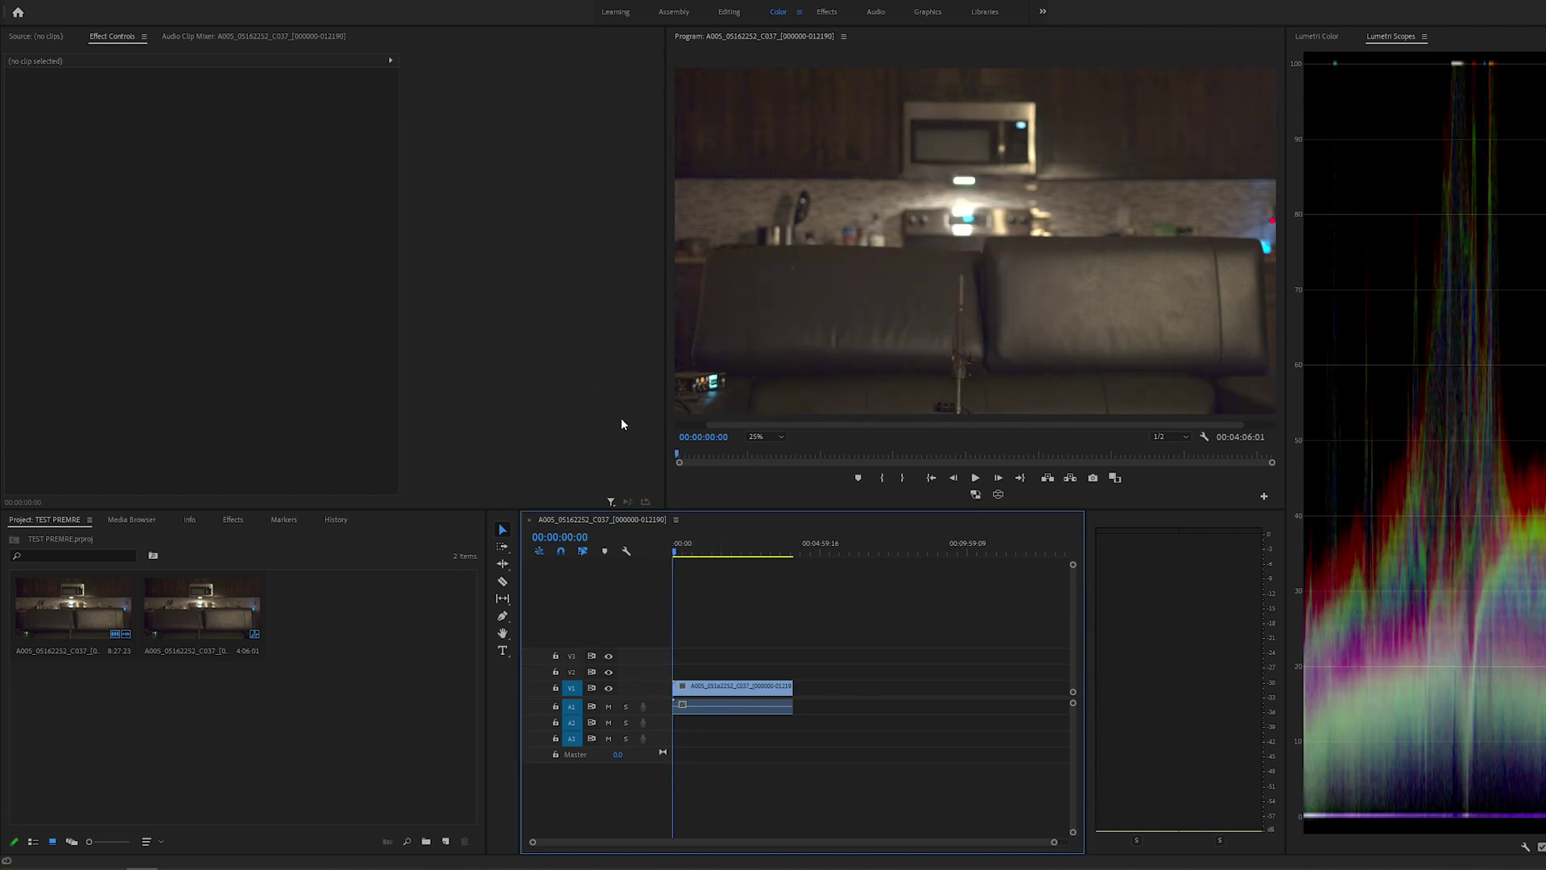
{"action": "left_click", "coordinate": [71, 3]}
{"action": "left_click", "coordinate": [111, 8]}
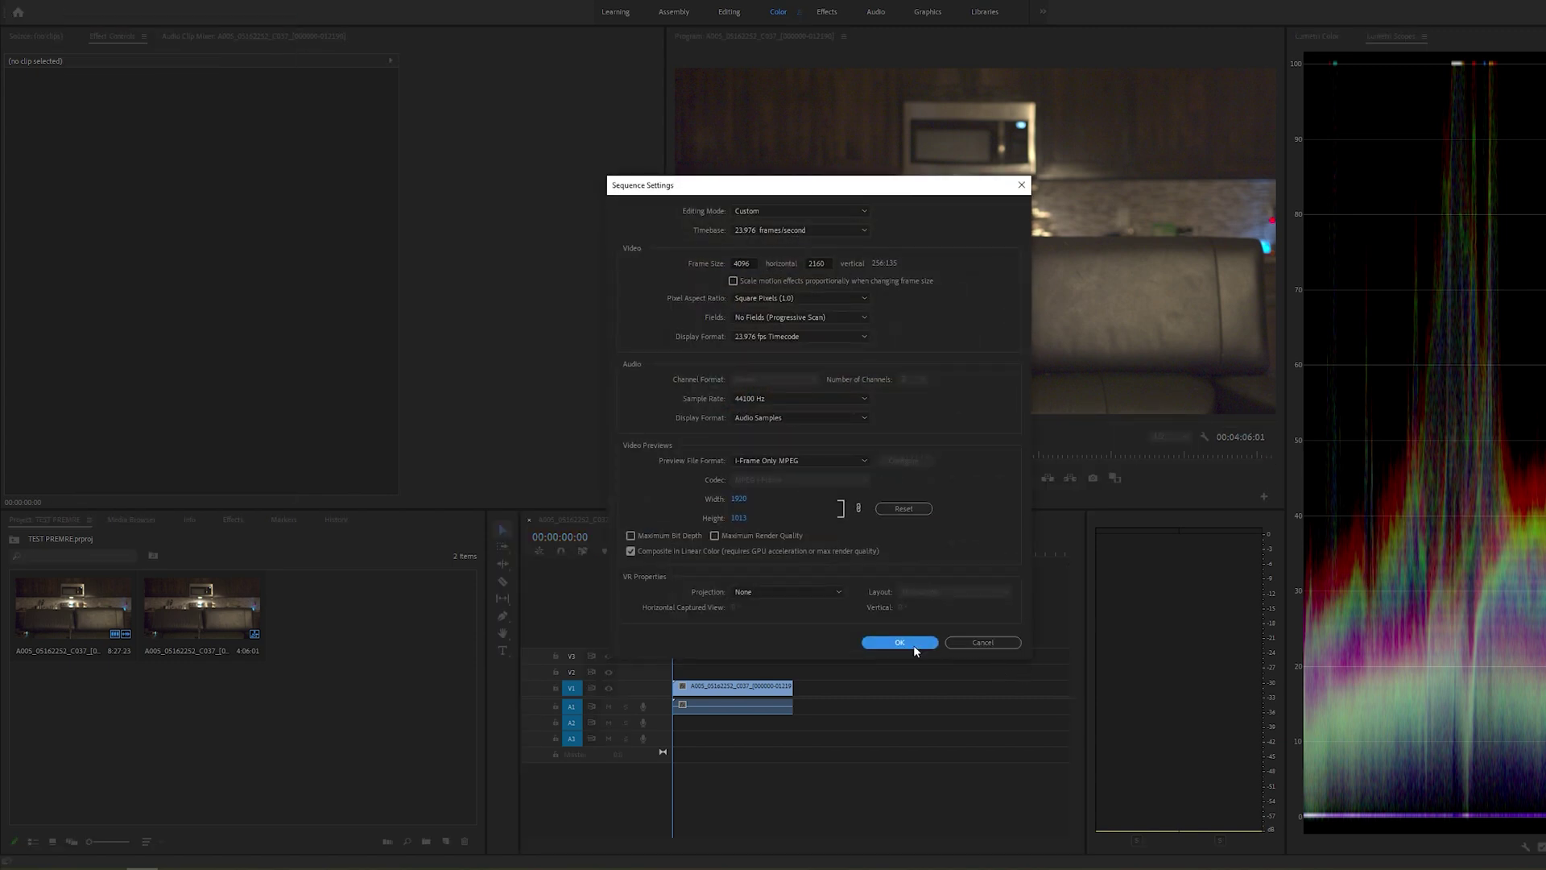
{"action": "left_click", "coordinate": [913, 645]}
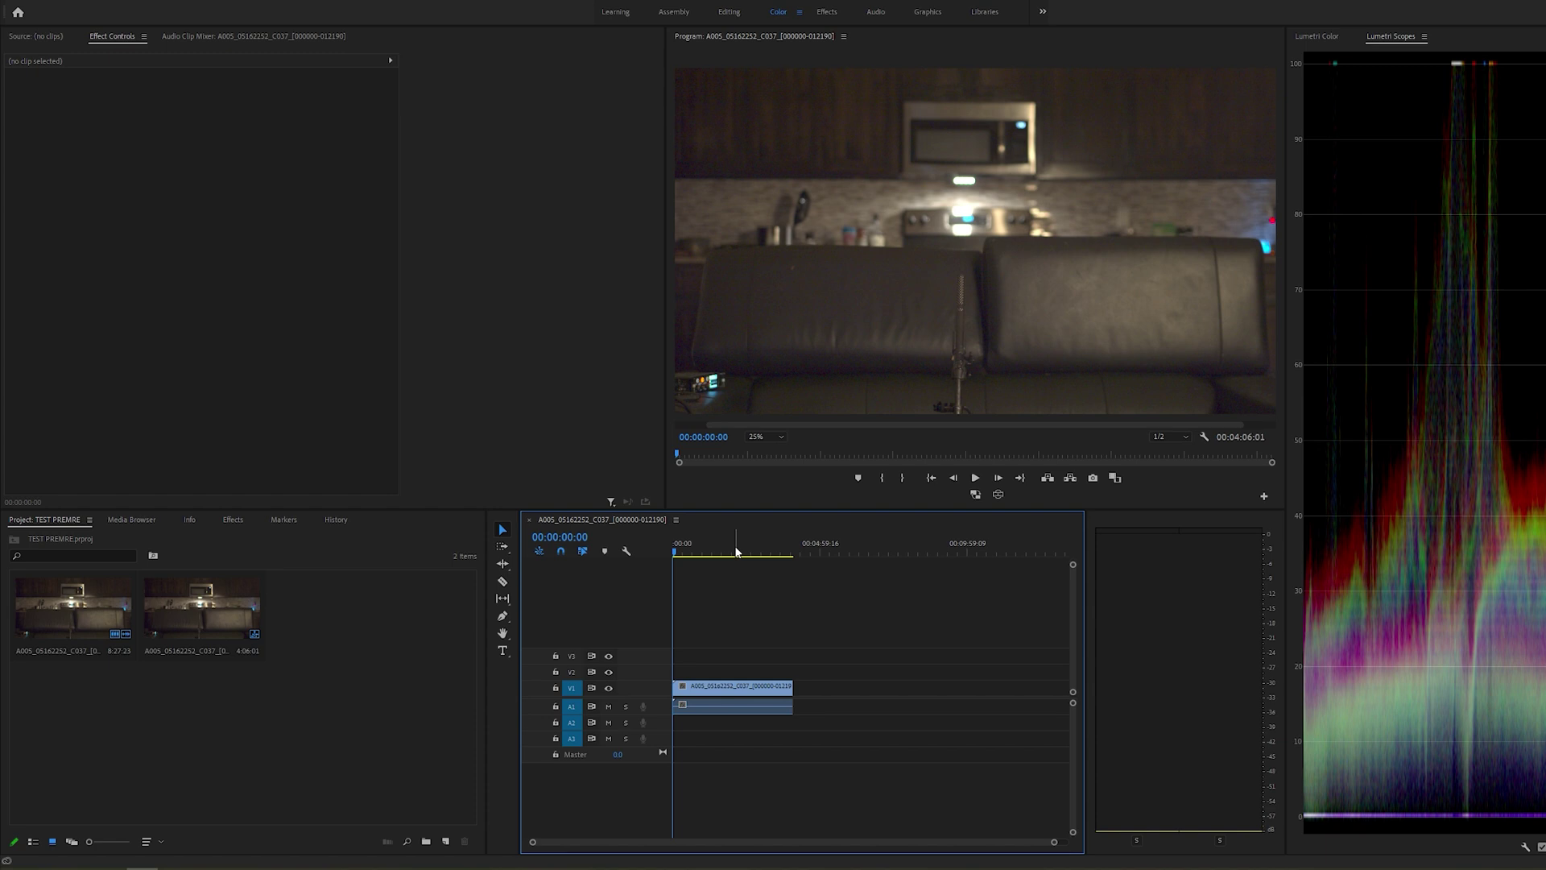
{"action": "left_click", "coordinate": [735, 552]}
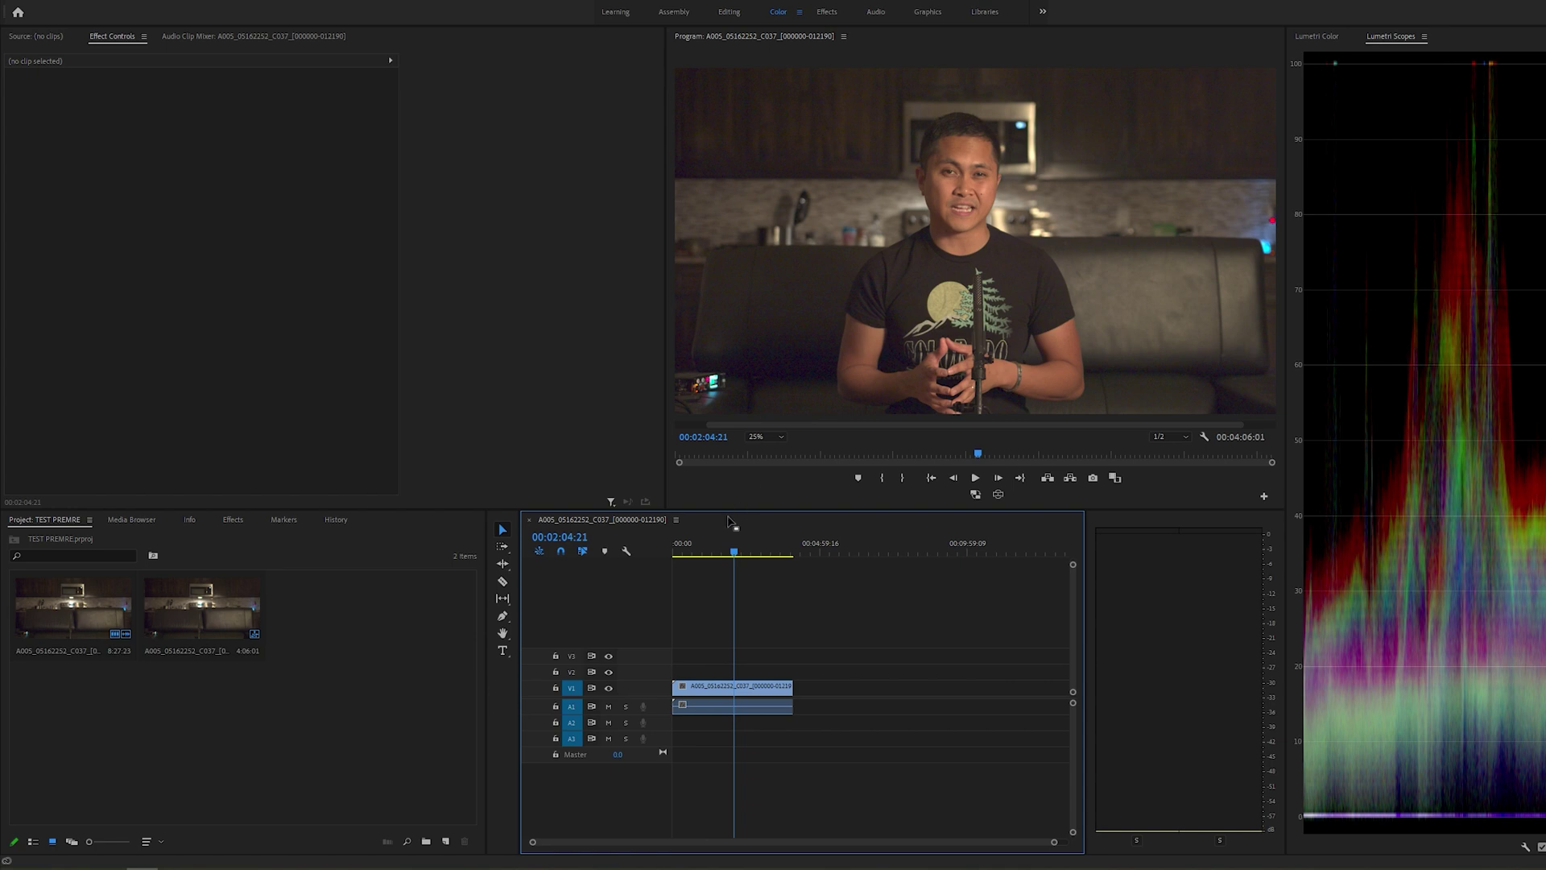
{"action": "left_click", "coordinate": [783, 553]}
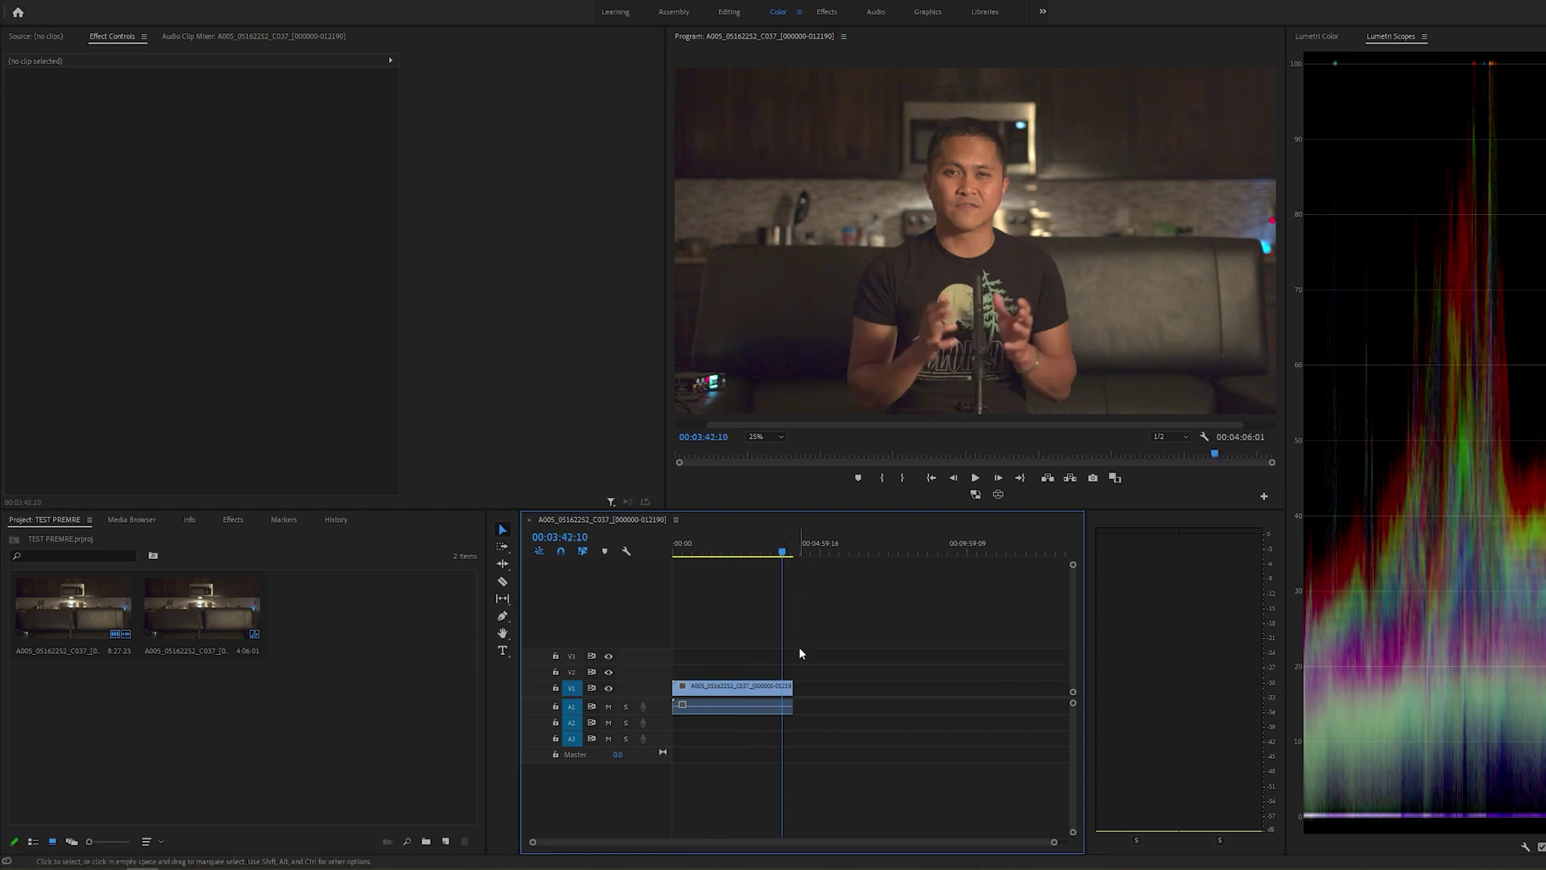
{"action": "key", "text": "Home"}
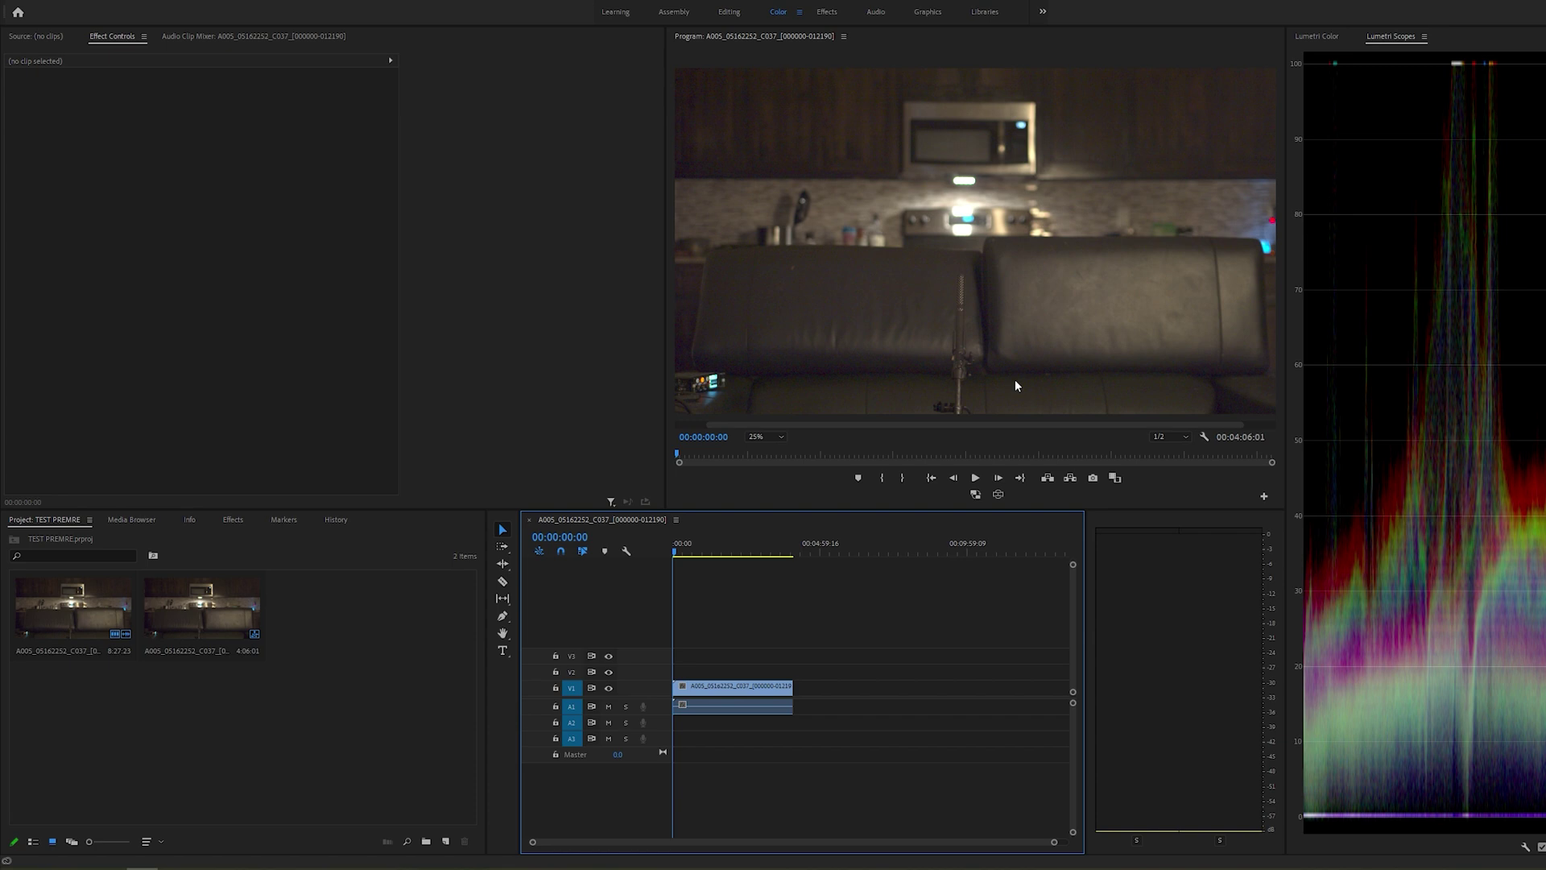
- Open Export Media for the sequence and scroll the Video settings to Encoding Settings
{"action": "left_click", "coordinate": [16, 4]}
{"action": "mouse_move", "coordinate": [162, 376]}
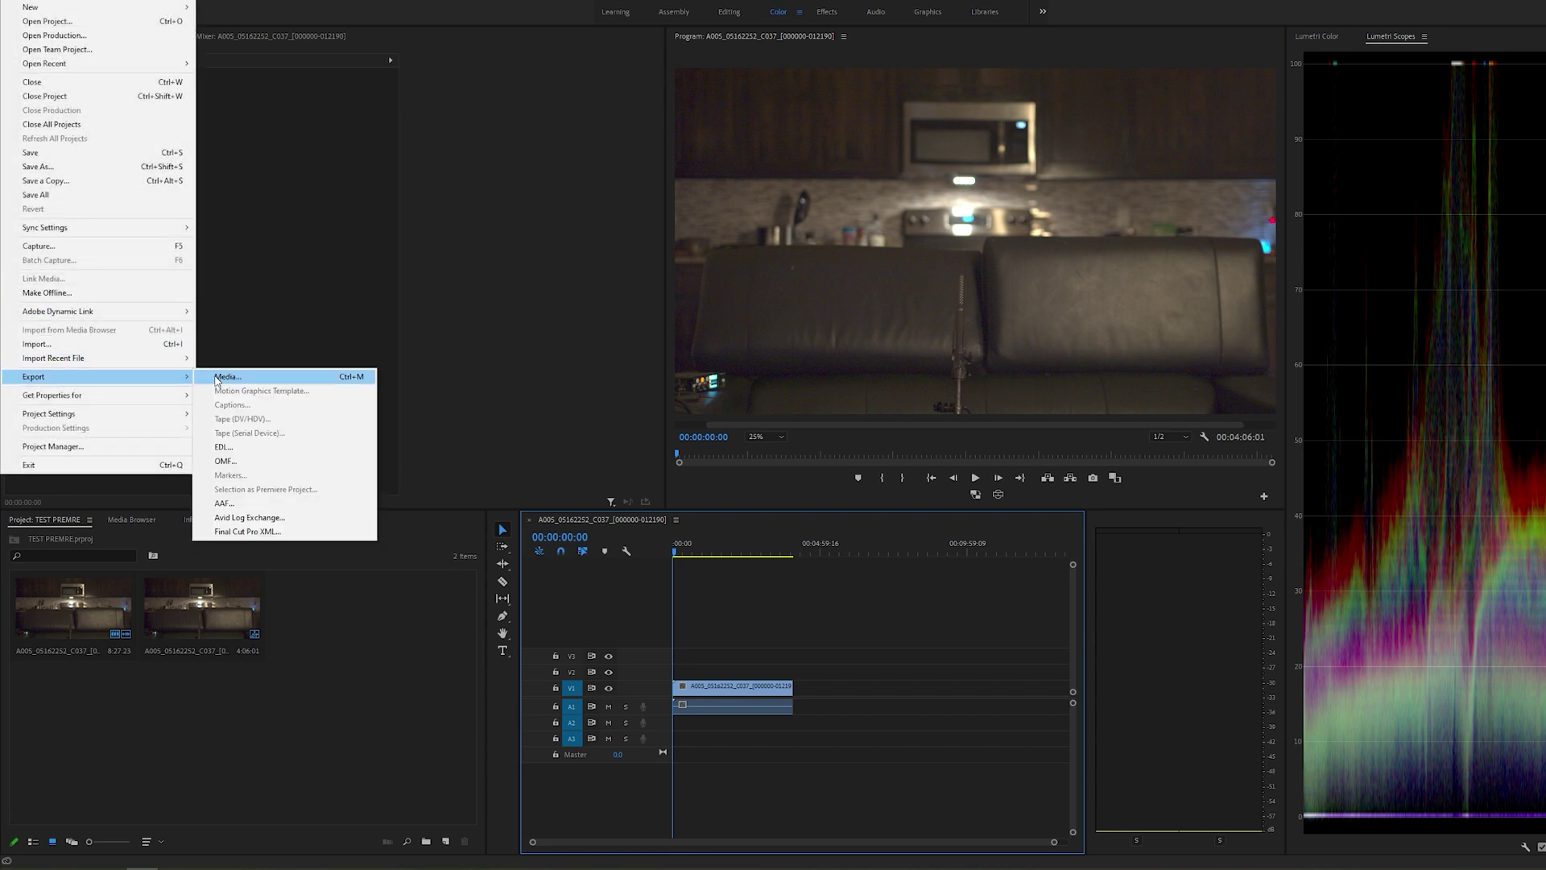
{"action": "left_click", "coordinate": [217, 379]}
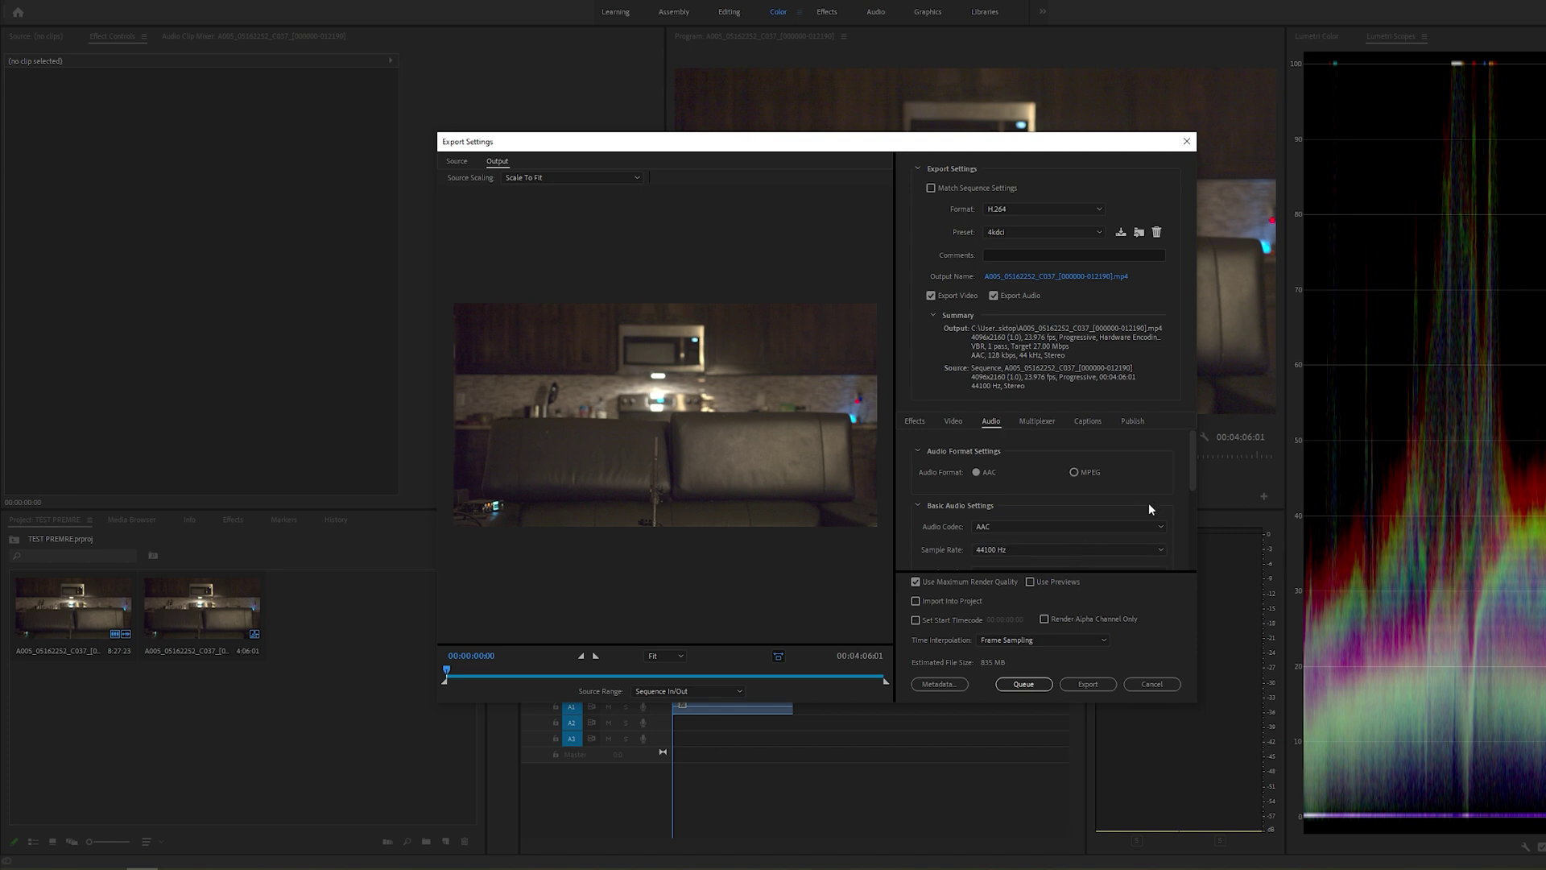
{"action": "left_click", "coordinate": [954, 422]}
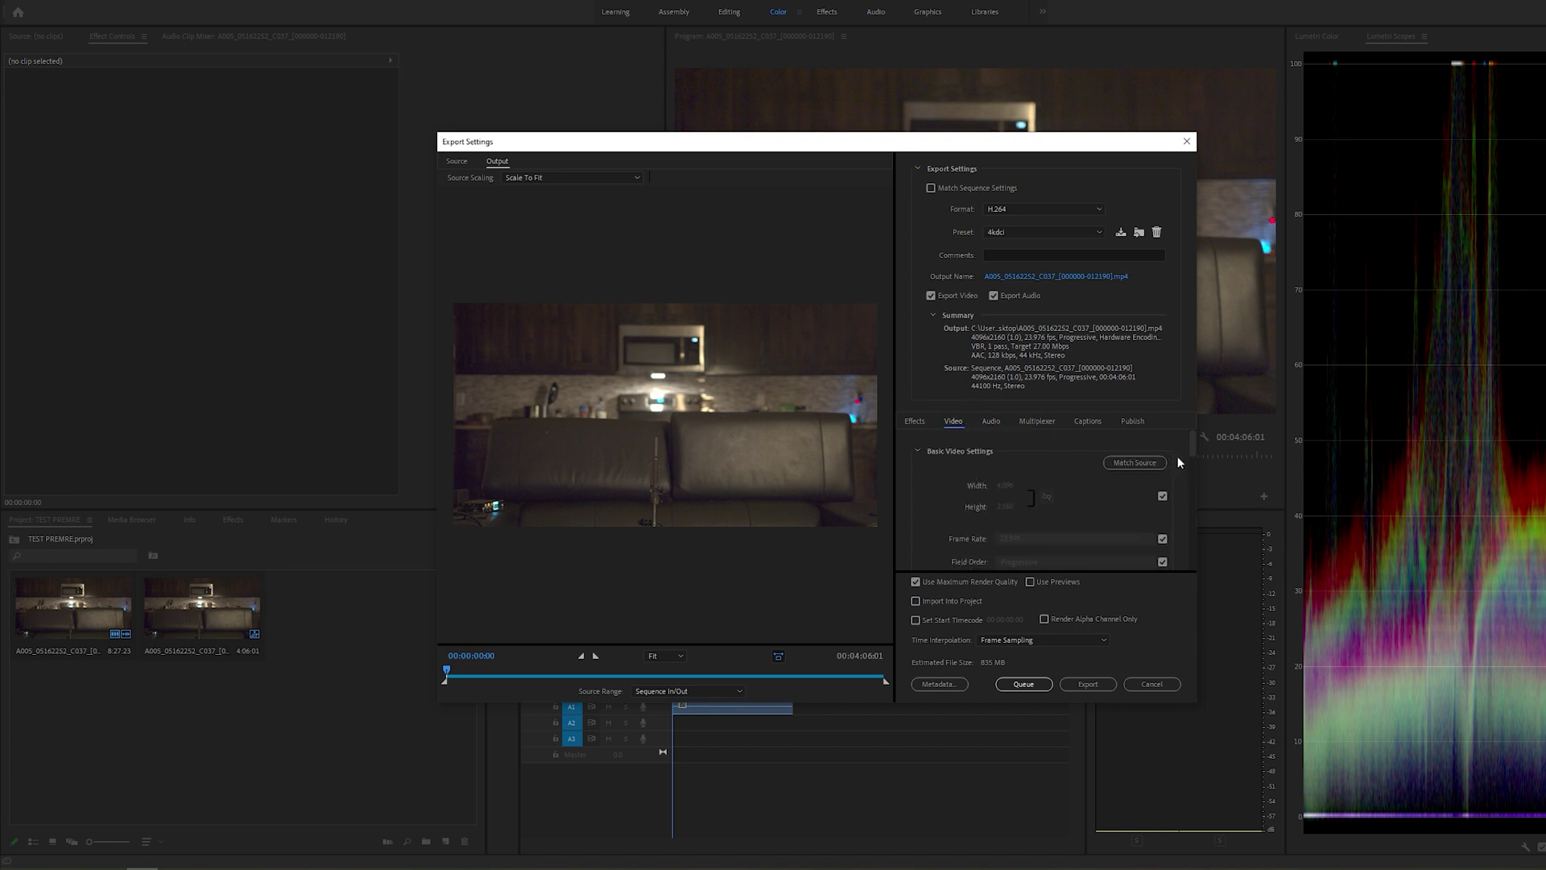
{"action": "left_click_drag", "start_coordinate": [1194, 444], "coordinate": [1185, 542]}
- Keep hardware performance and try VBR, 2 pass bitrate encoding
{"action": "left_click", "coordinate": [1039, 493]}
{"action": "left_click", "coordinate": [1041, 497]}
{"action": "left_click", "coordinate": [1035, 512]}
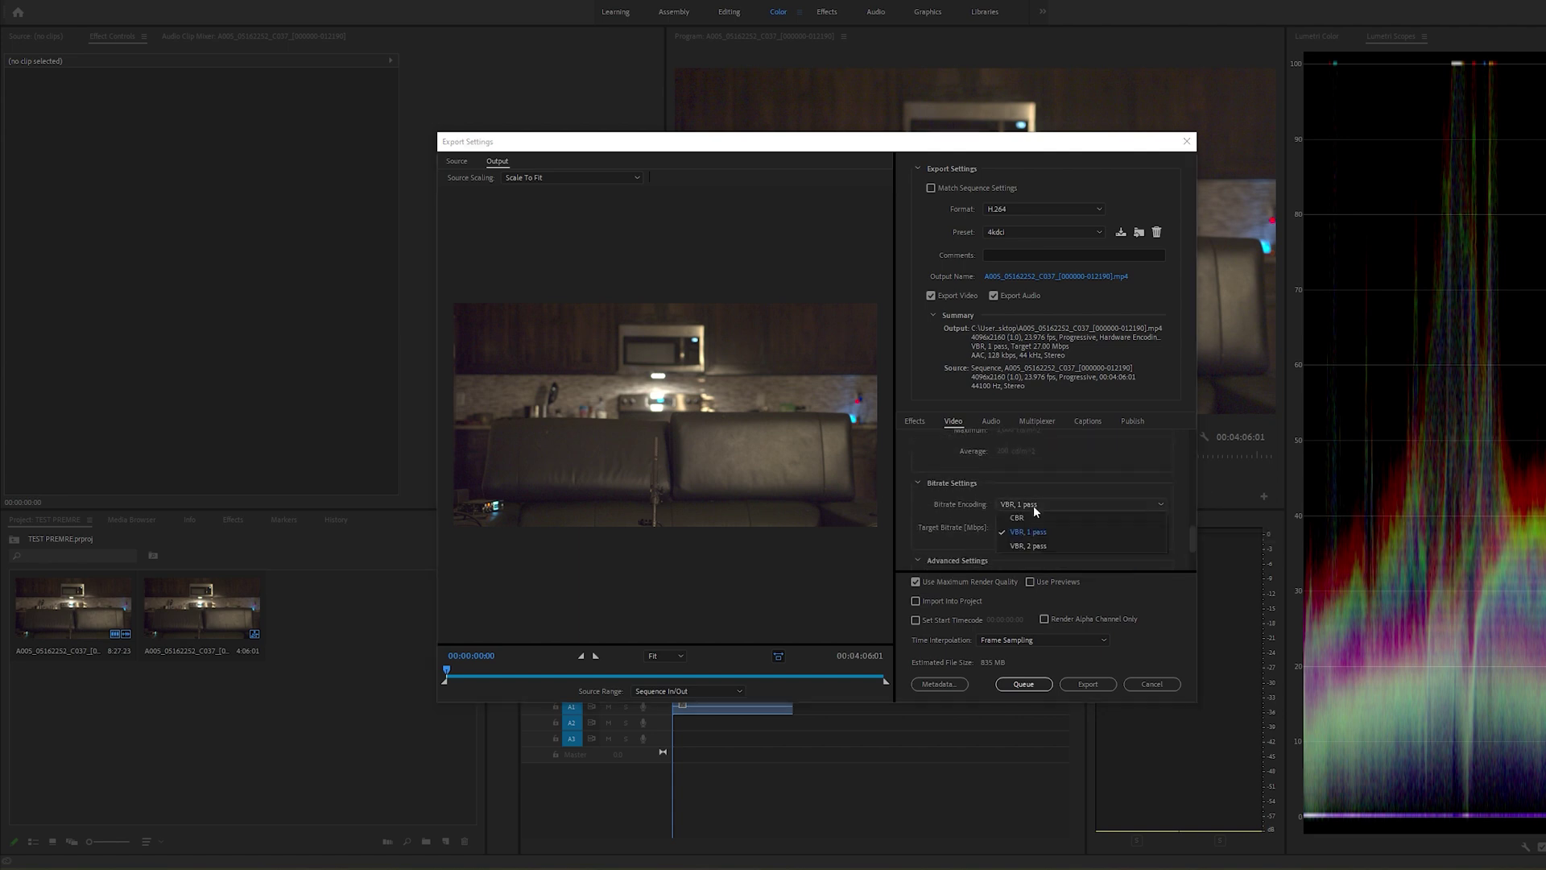
{"action": "left_click", "coordinate": [1028, 539]}
{"action": "left_click_drag", "start_coordinate": [1195, 528], "coordinate": [1201, 476]}
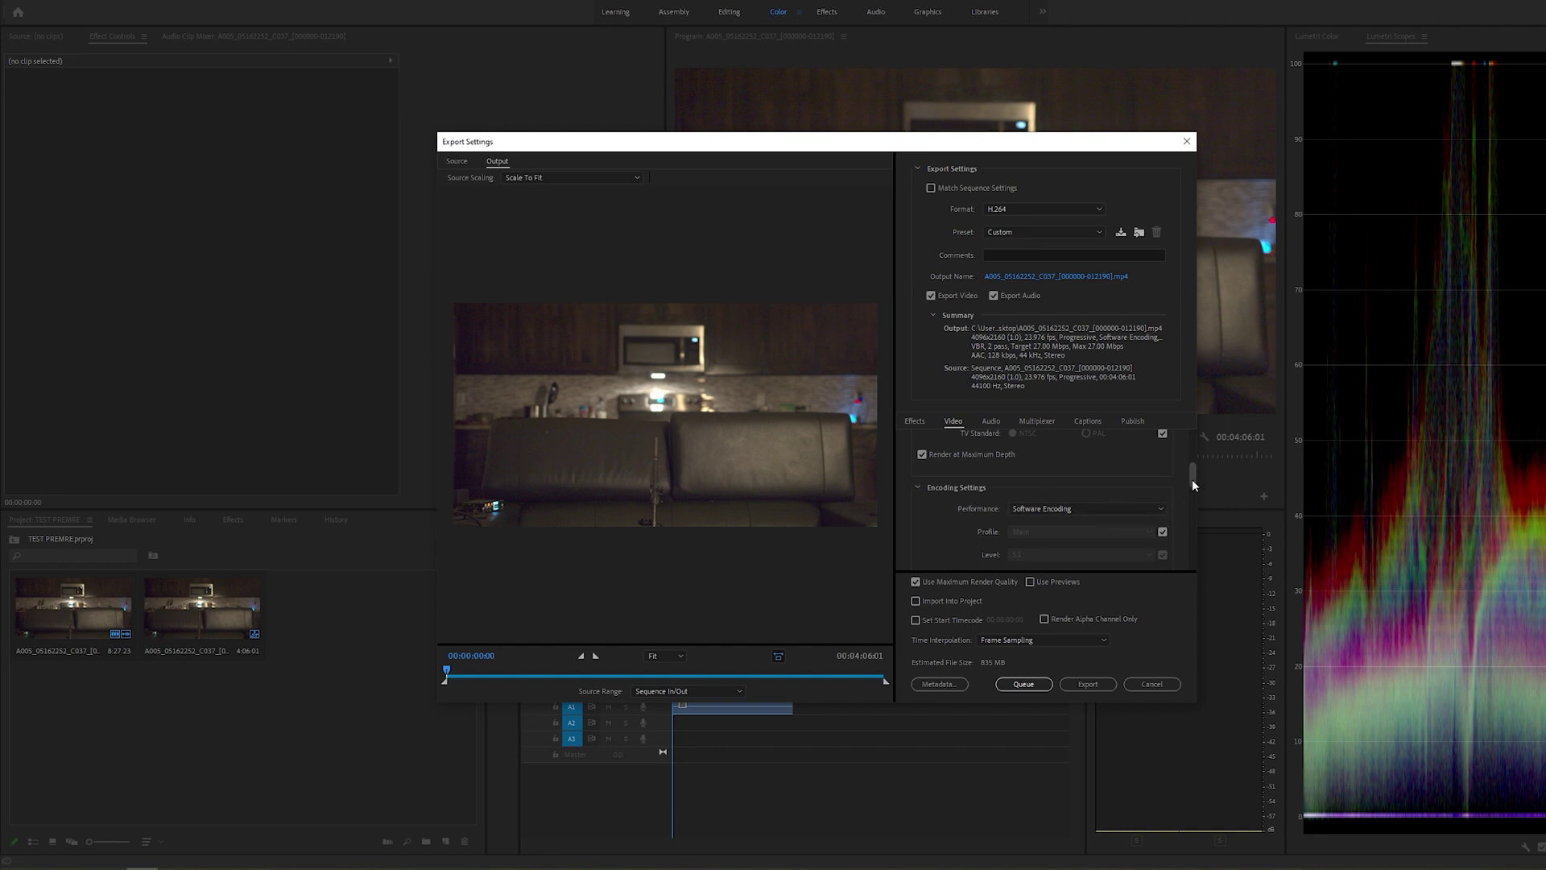
- Choose Hardware Encoding, dismiss the acceleration warning, and restore VBR, 1 pass bitrate encoding
{"action": "left_click", "coordinate": [1118, 511]}
{"action": "left_click", "coordinate": [1084, 523]}
{"action": "left_click", "coordinate": [914, 444]}
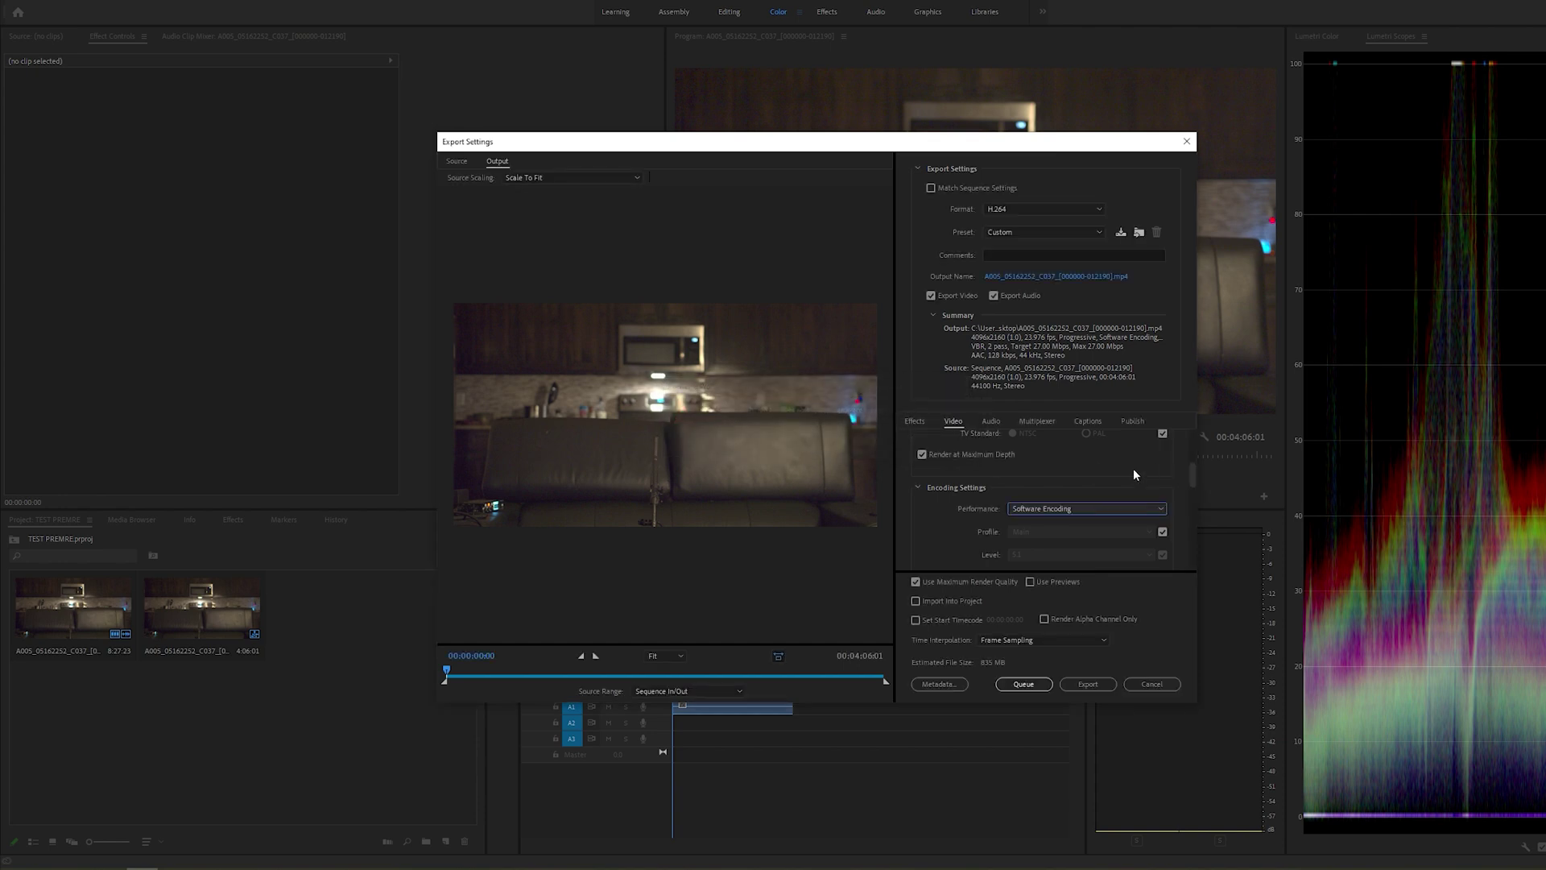
{"action": "left_click_drag", "start_coordinate": [1199, 476], "coordinate": [1184, 549]}
{"action": "left_click", "coordinate": [1057, 517]}
{"action": "left_click", "coordinate": [1047, 535]}
{"action": "left_click", "coordinate": [1091, 517]}
{"action": "left_click", "coordinate": [1145, 518]}
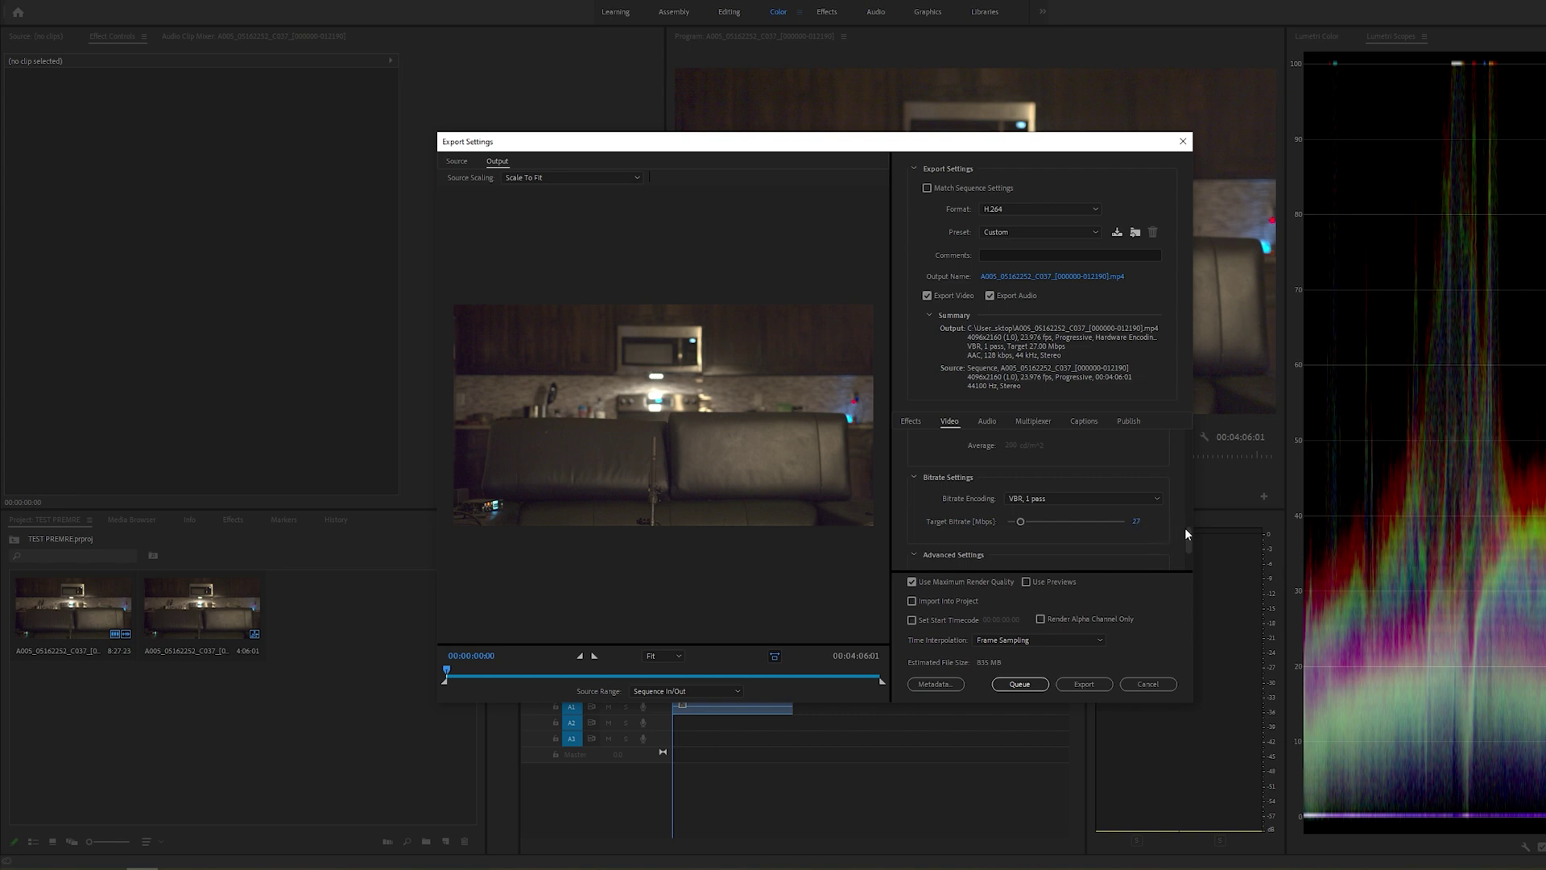
{"action": "left_click_drag", "start_coordinate": [1186, 535], "coordinate": [1138, 551]}
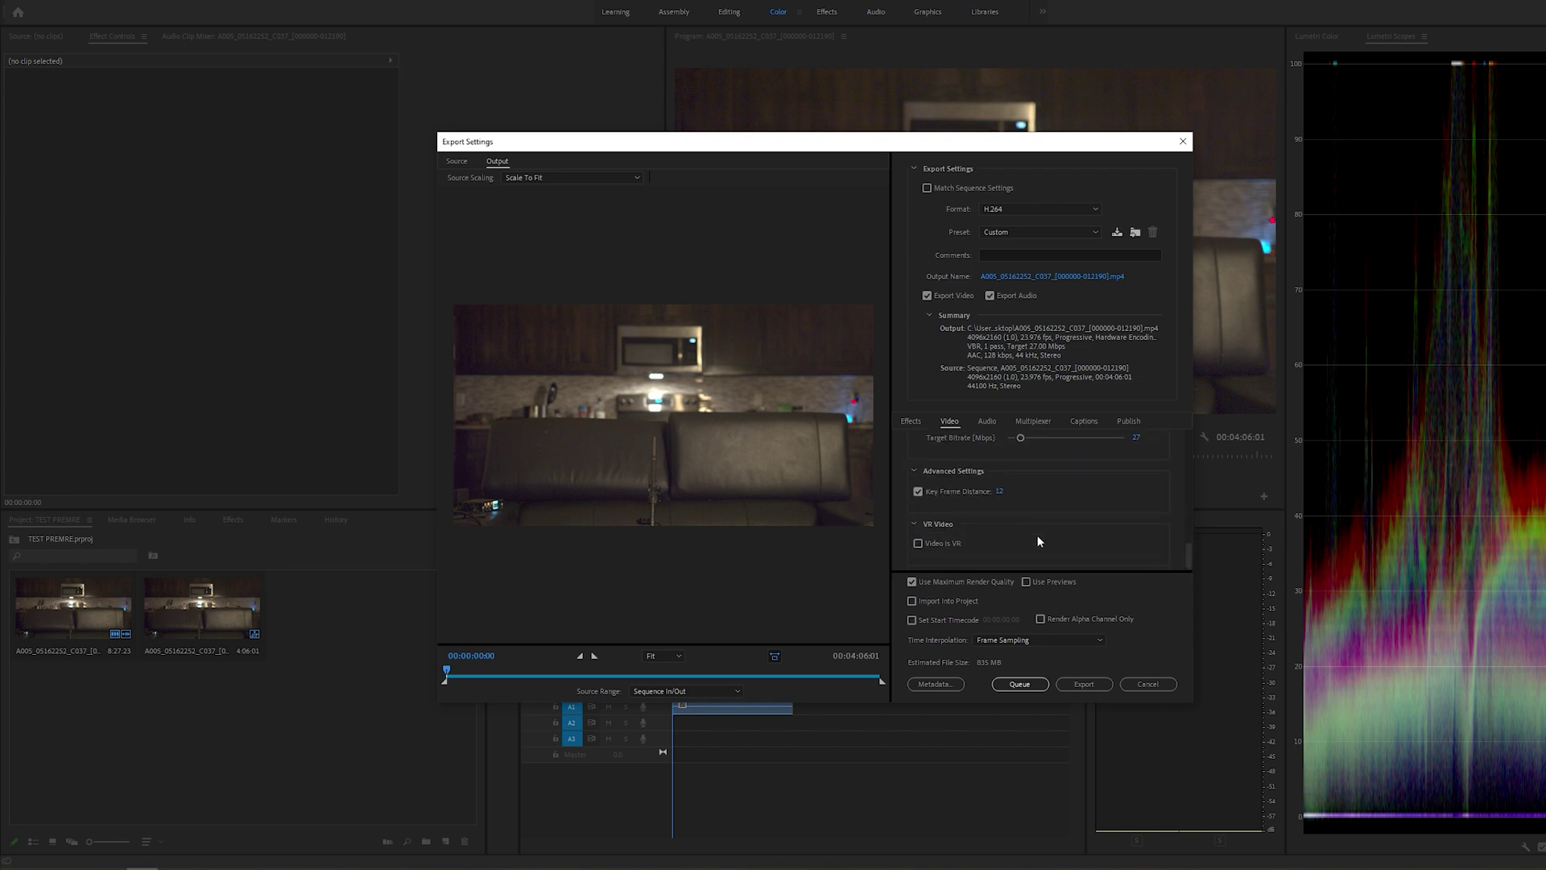
{"action": "left_click", "coordinate": [987, 420]}
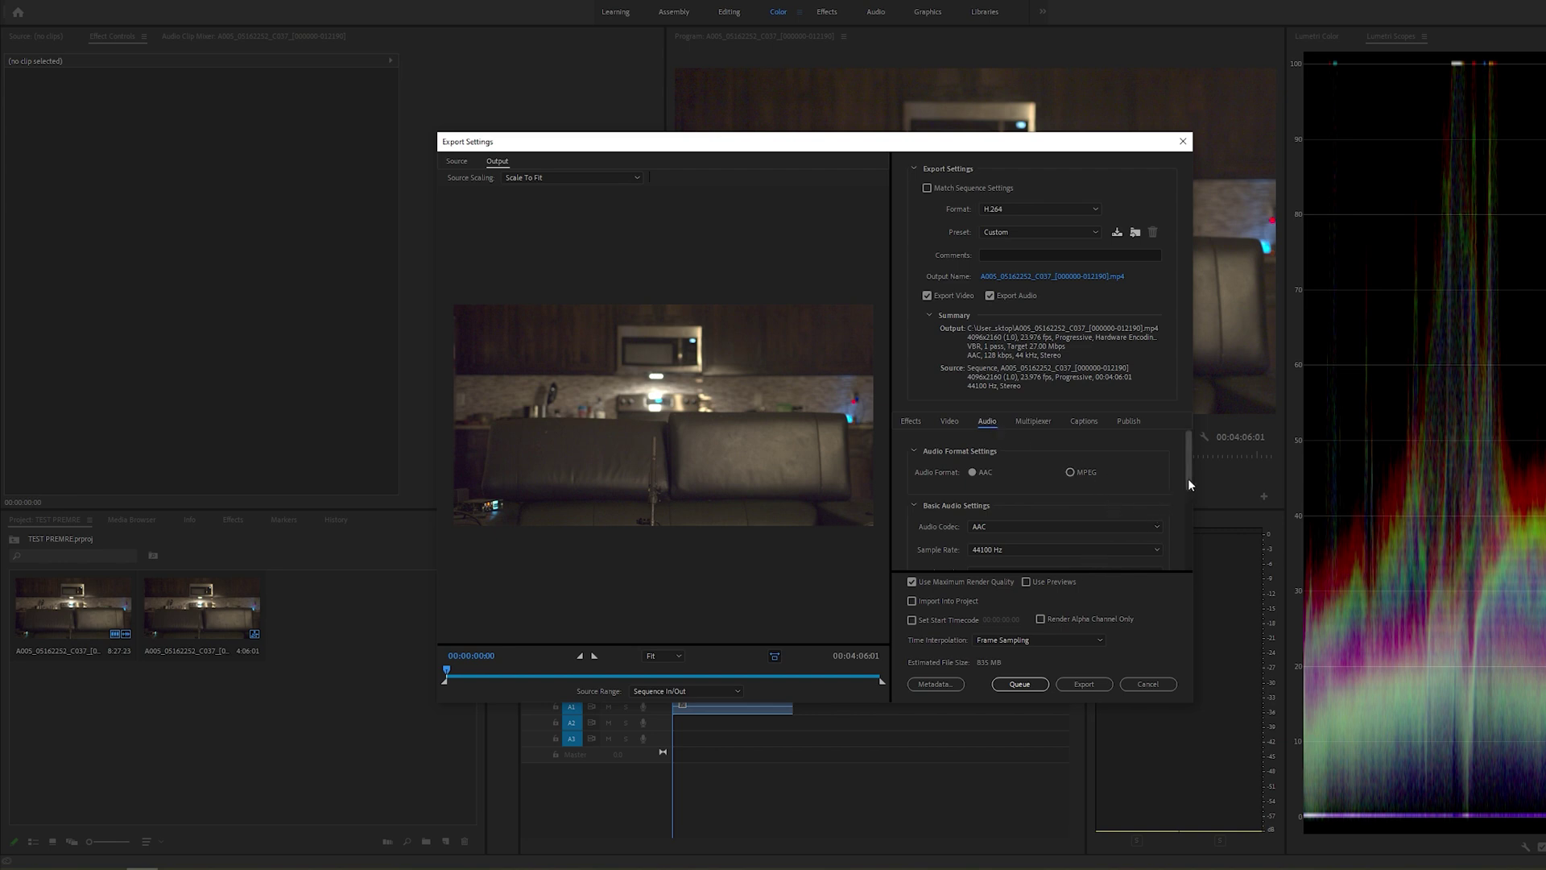
{"action": "left_click_drag", "start_coordinate": [1190, 478], "coordinate": [1195, 538]}
{"action": "left_click", "coordinate": [951, 420]}
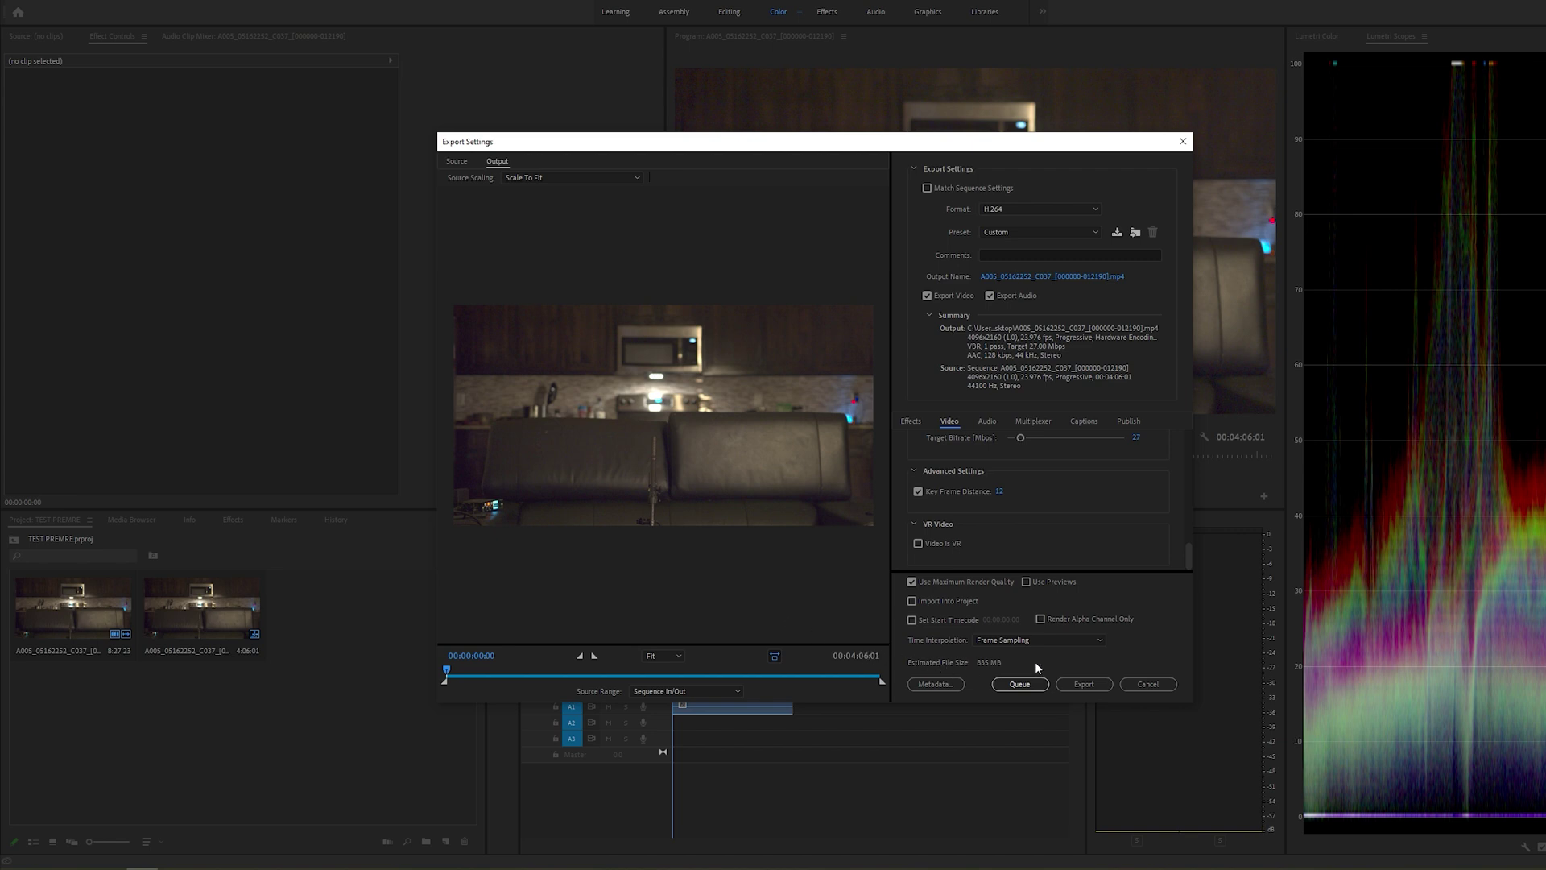
- Name the output newmp4 in Desktop\renders and export the sequence
{"action": "left_click", "coordinate": [1052, 276]}
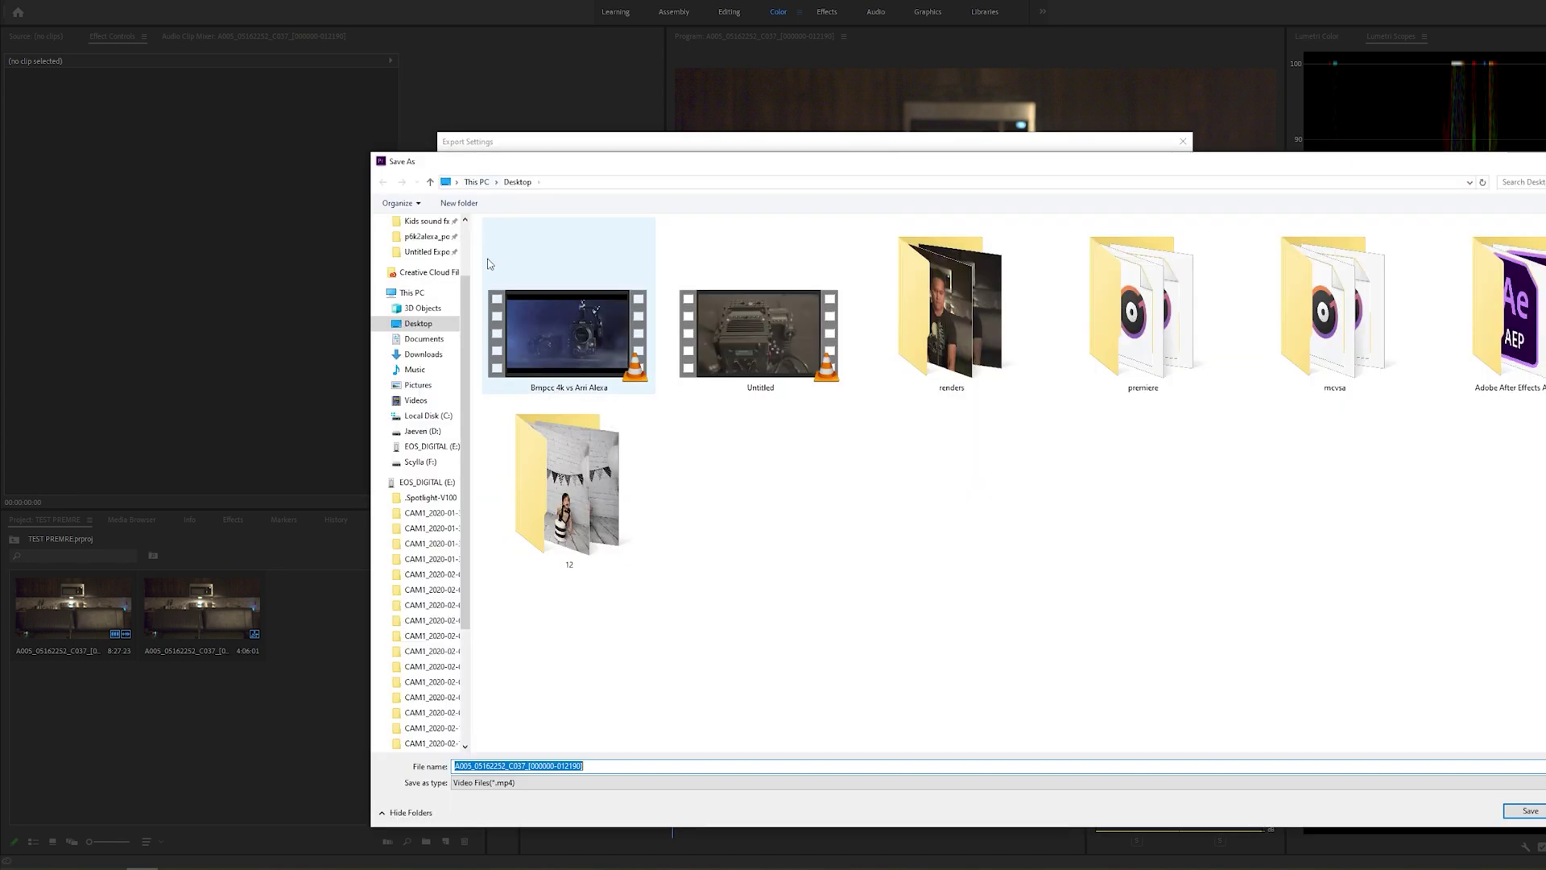
{"action": "left_click", "coordinate": [681, 513]}
{"action": "double_click", "coordinate": [951, 314]}
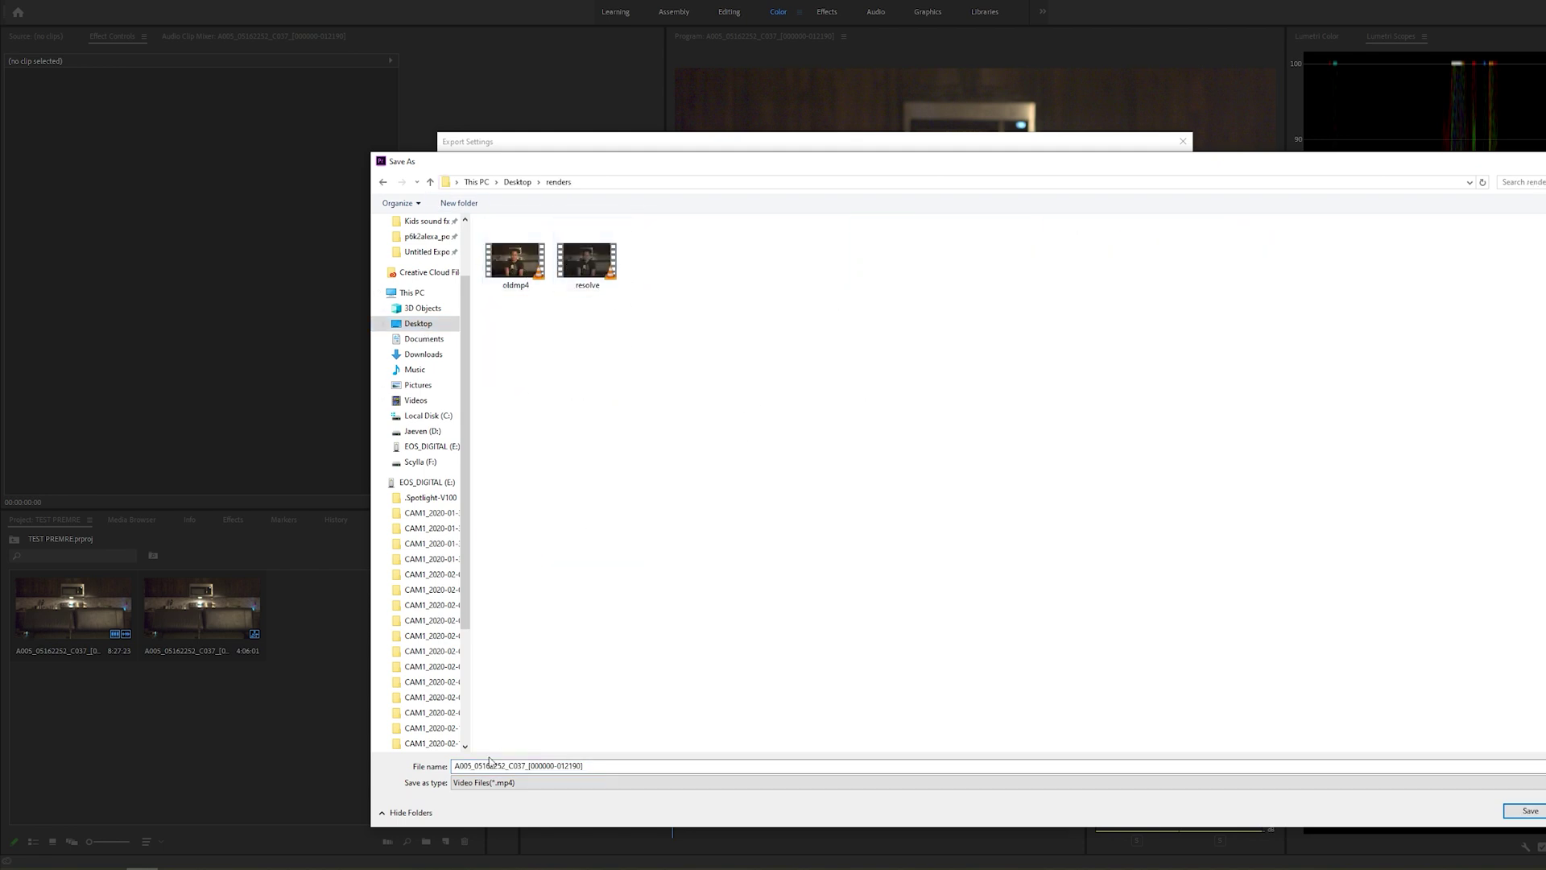
{"action": "left_click", "coordinate": [512, 766]}
{"action": "double_click", "coordinate": [519, 766]}
{"action": "type", "text": "newmp4"}
{"action": "key", "text": "Return"}
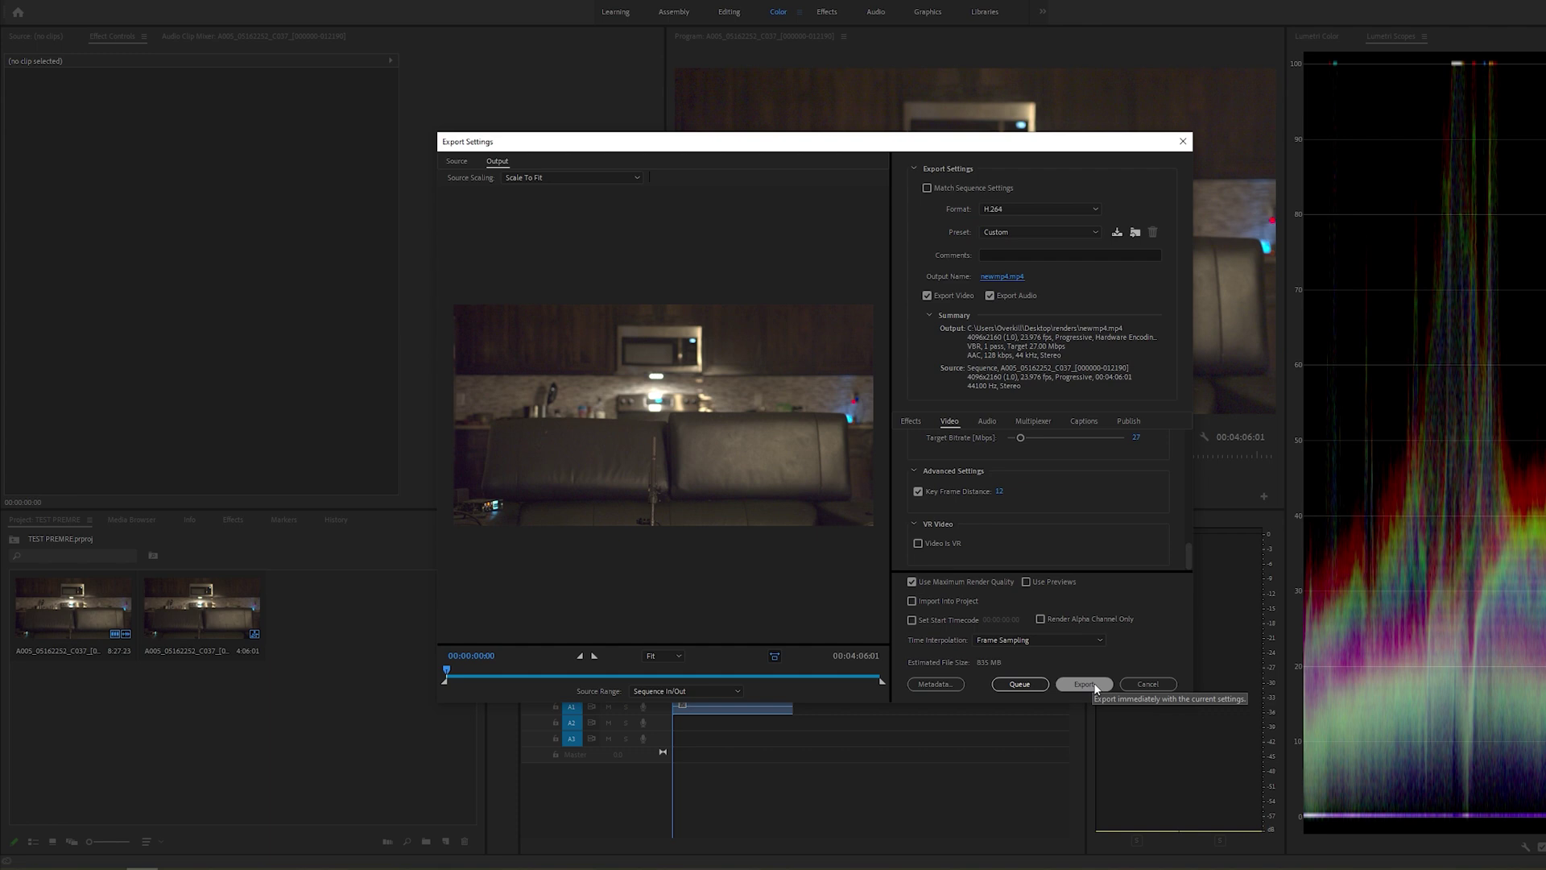
{"action": "left_click", "coordinate": [1096, 691]}
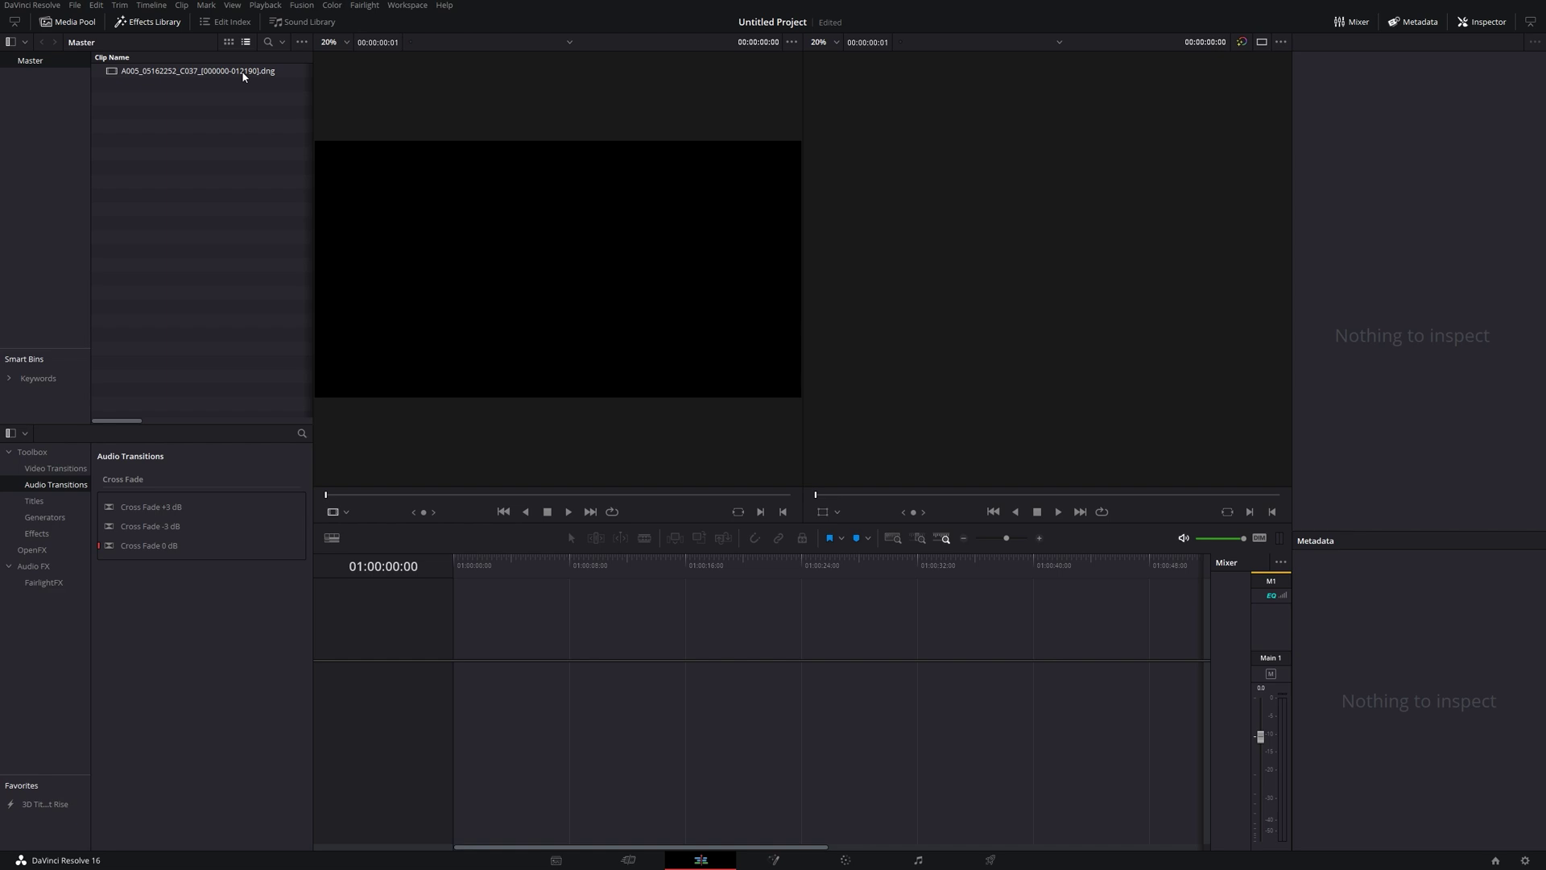
- Put the DNG clip on a new timeline and trim its end shorter
{"action": "left_click_drag", "start_coordinate": [243, 76], "coordinate": [455, 681]}
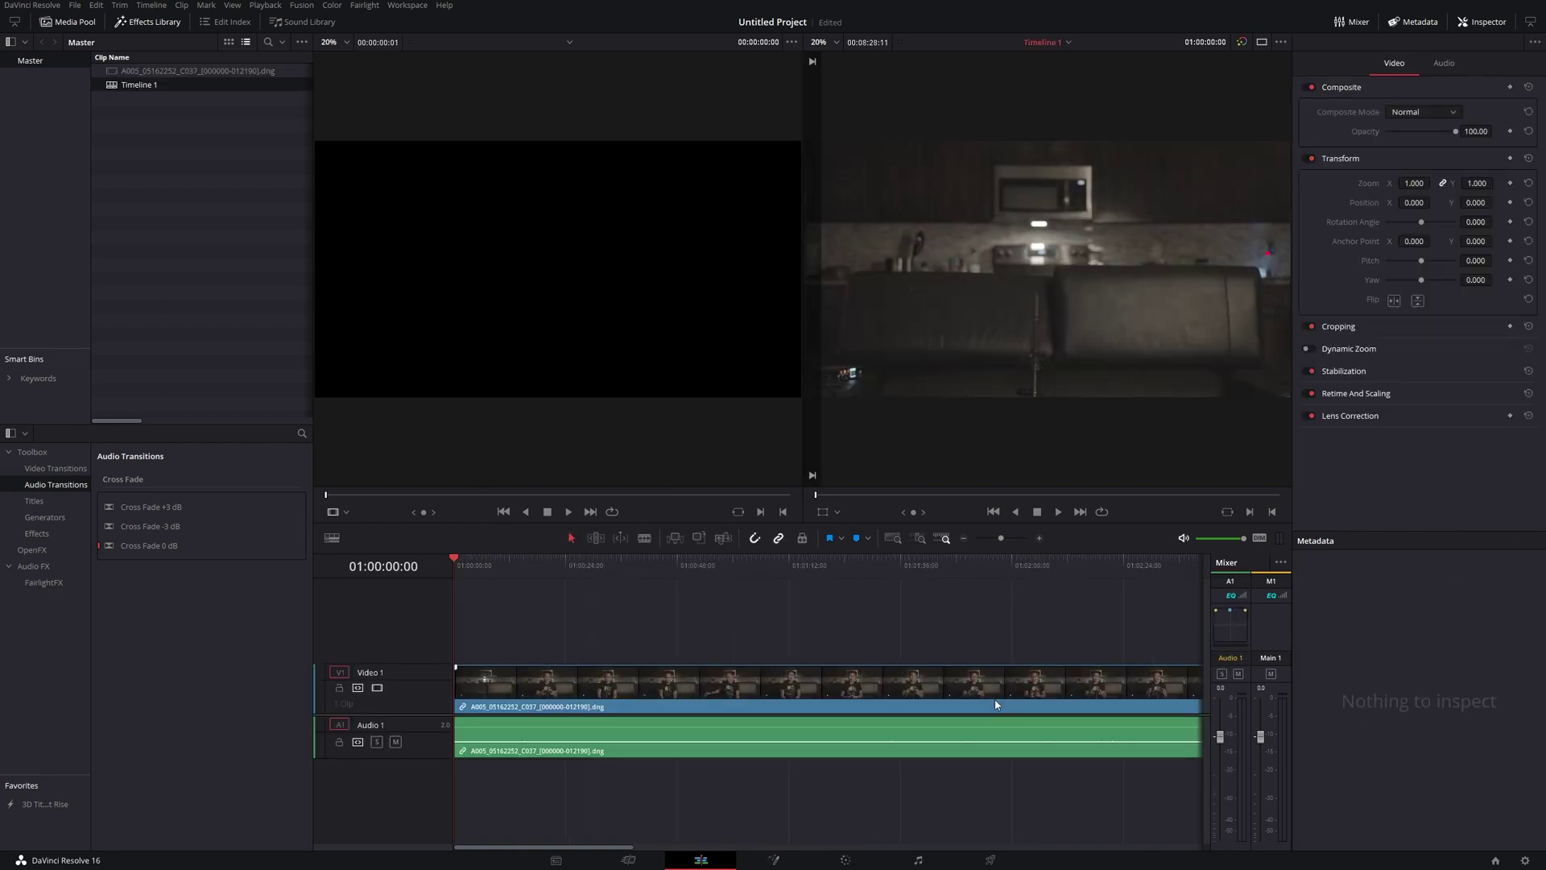
{"action": "scroll", "coordinate": [1043, 716], "scroll_direction": "down", "scroll_amount": 5}
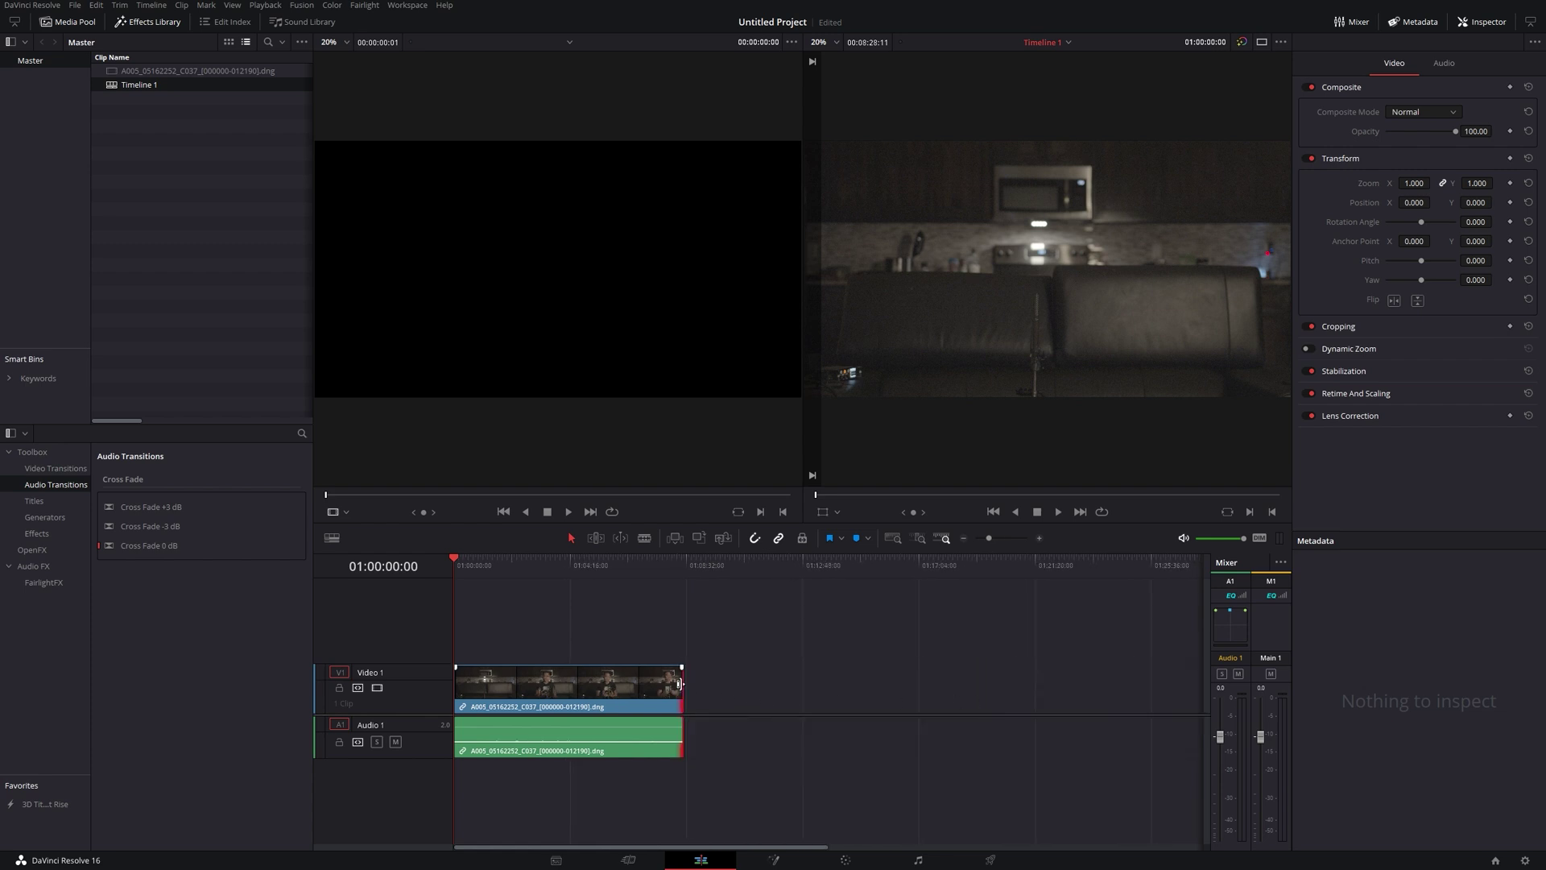
{"action": "left_click_drag", "start_coordinate": [682, 688], "coordinate": [476, 675]}
{"action": "scroll", "coordinate": [662, 691], "scroll_direction": "up", "scroll_amount": 5}
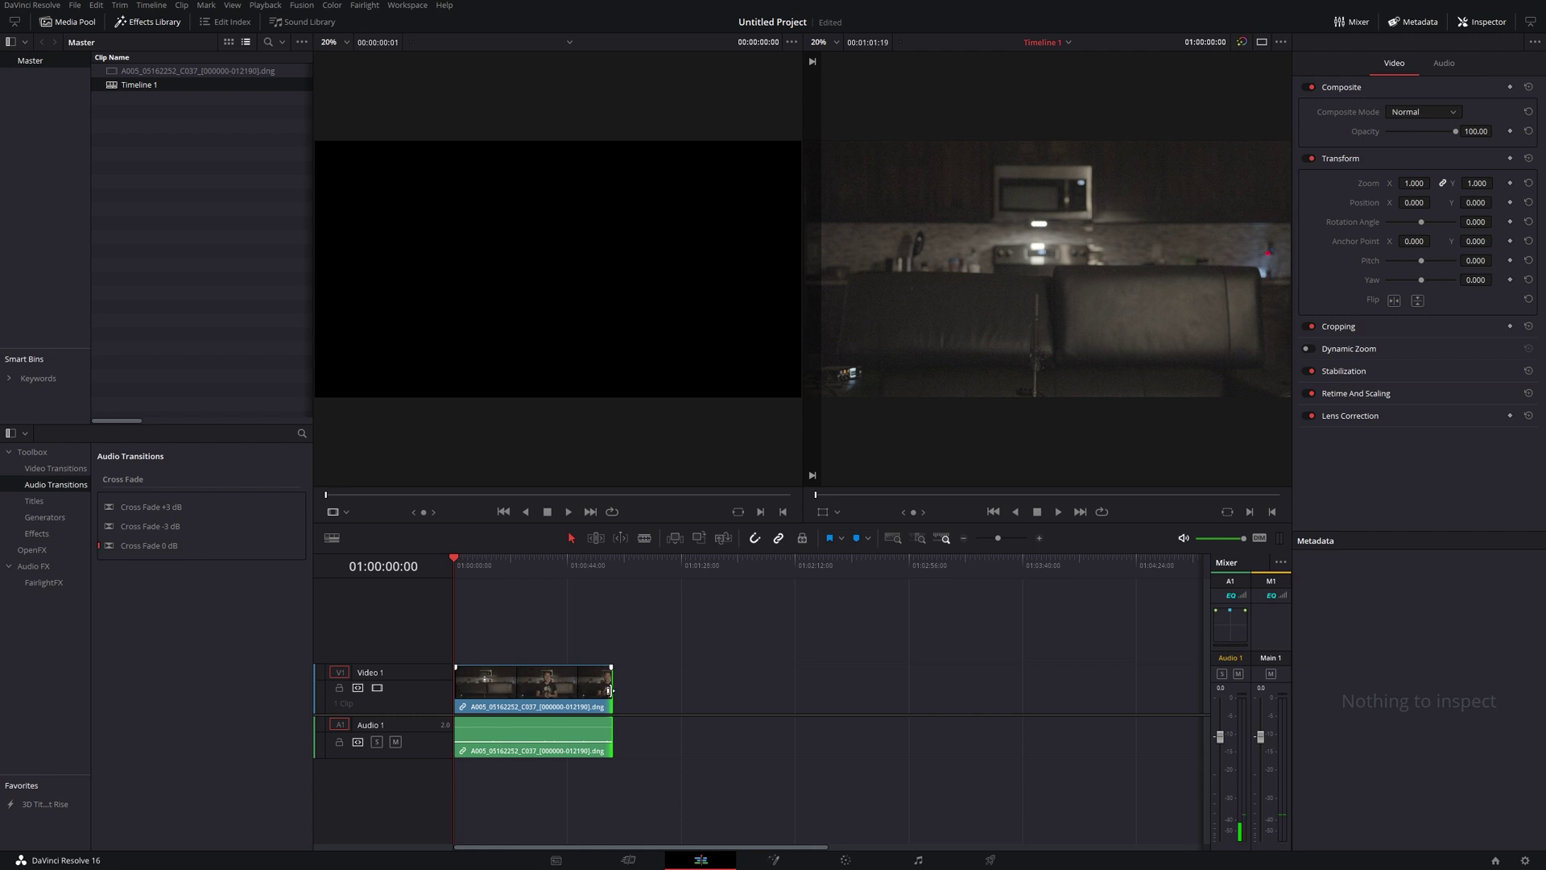
{"action": "left_click_drag", "start_coordinate": [610, 691], "coordinate": [518, 689]}
- Play from about 11 seconds, trim both clips to the playhead, then check Project Settings unchanged
{"action": "left_click", "coordinate": [485, 567]}
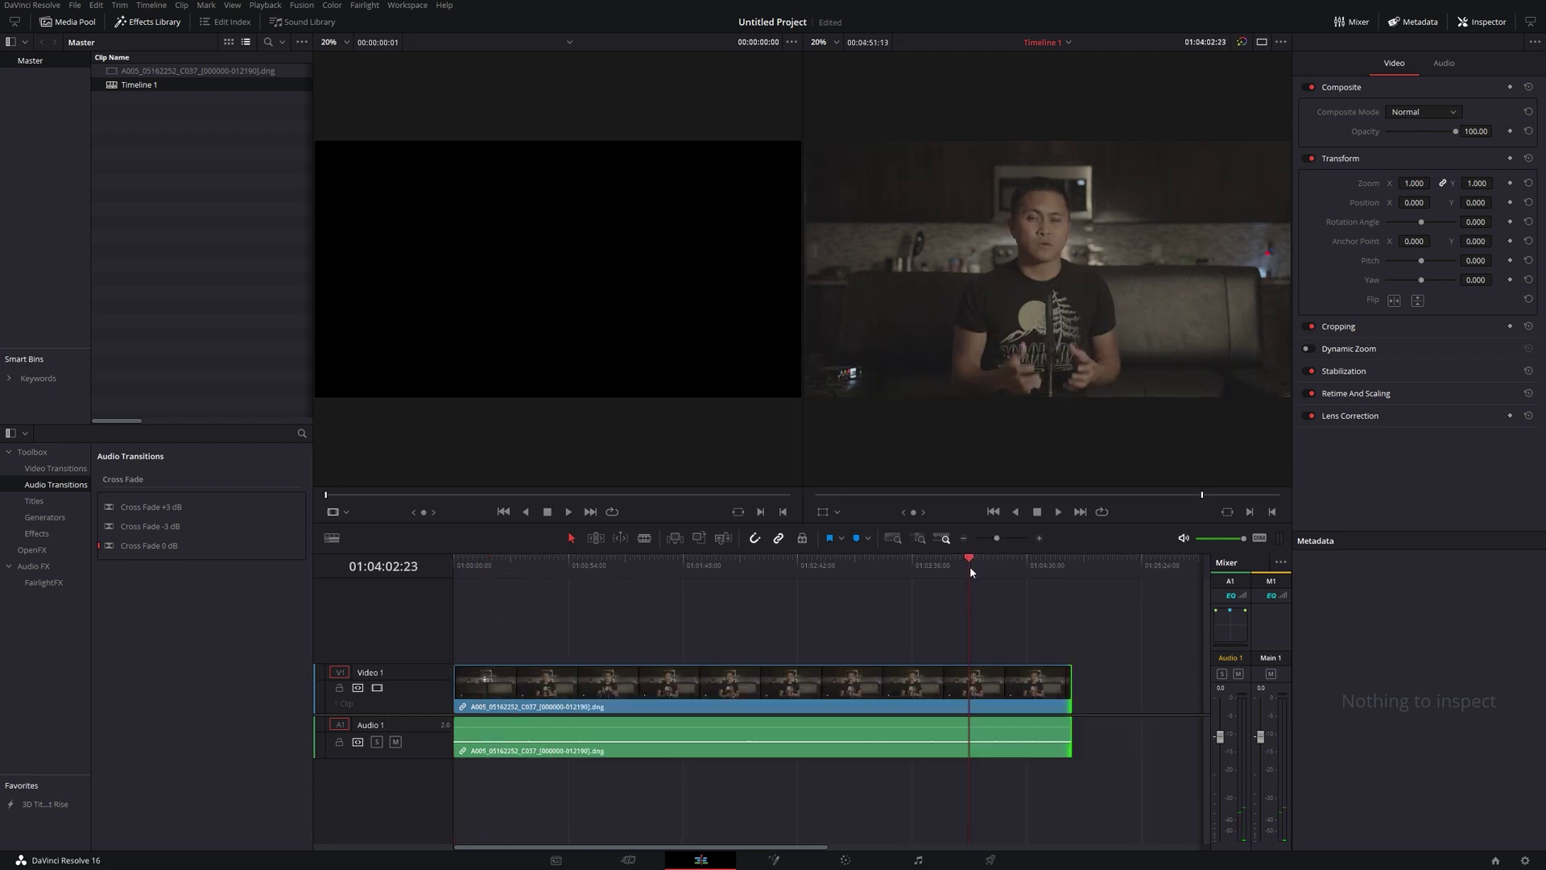
{"action": "key", "text": "space"}
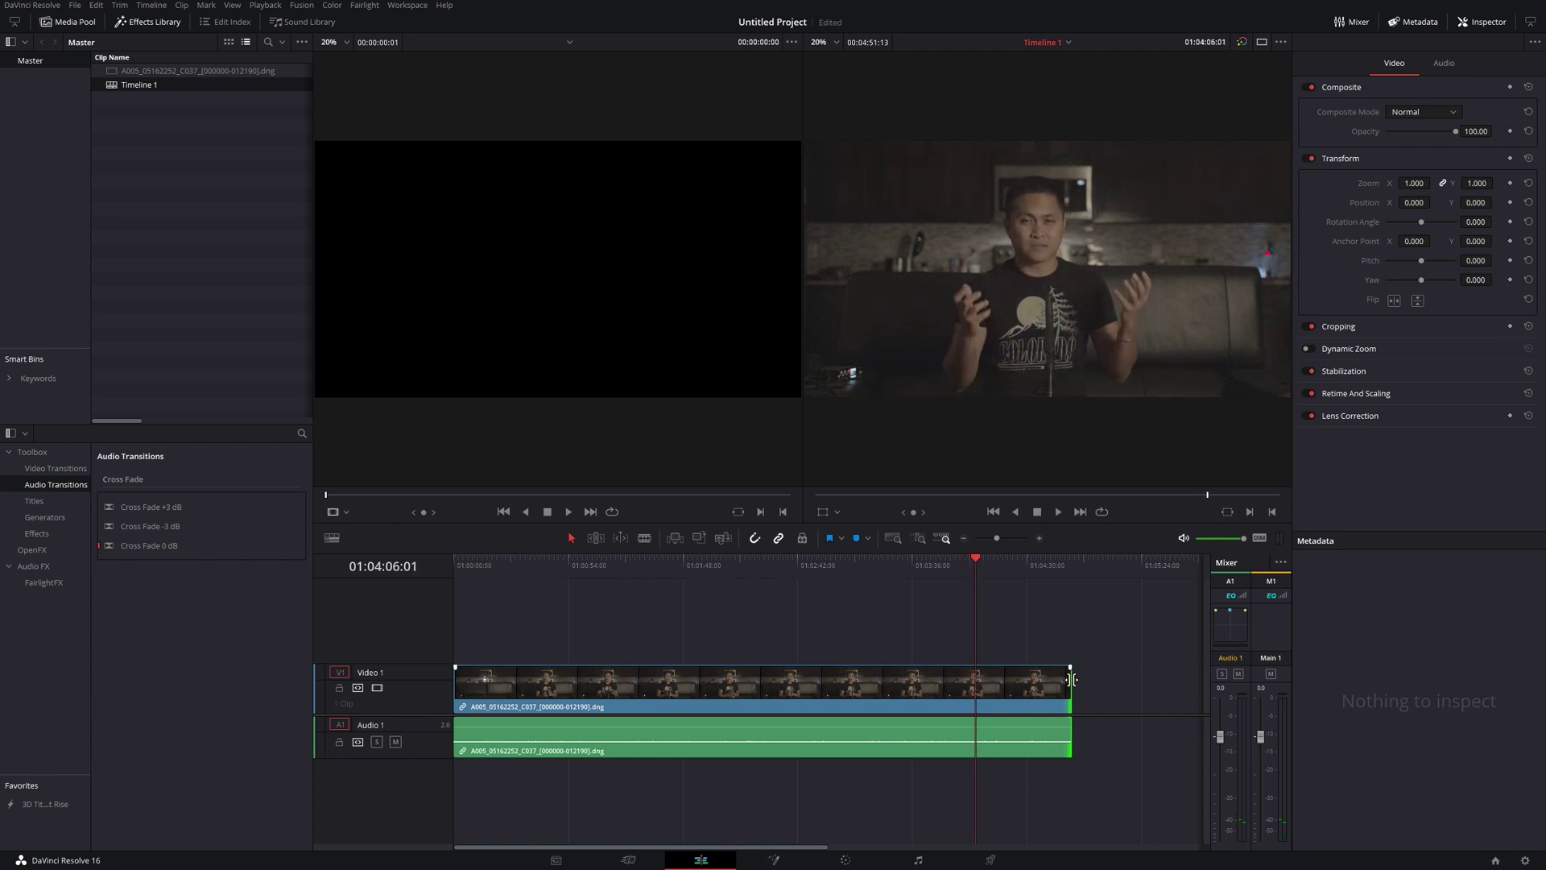
{"action": "left_click_drag", "start_coordinate": [1072, 680], "coordinate": [976, 681]}
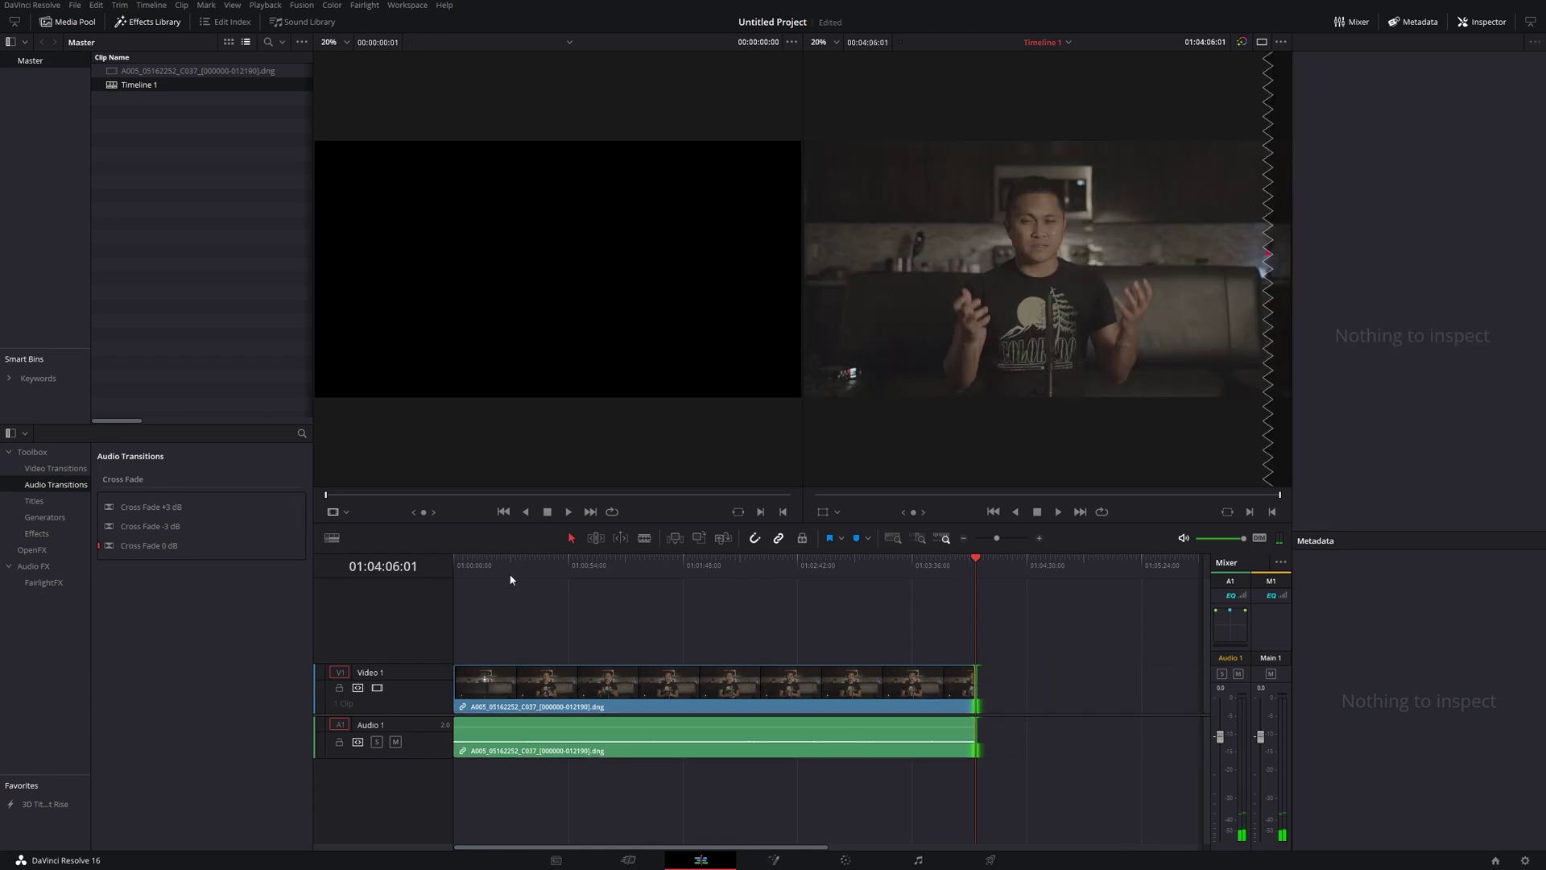
{"action": "key", "text": "Home"}
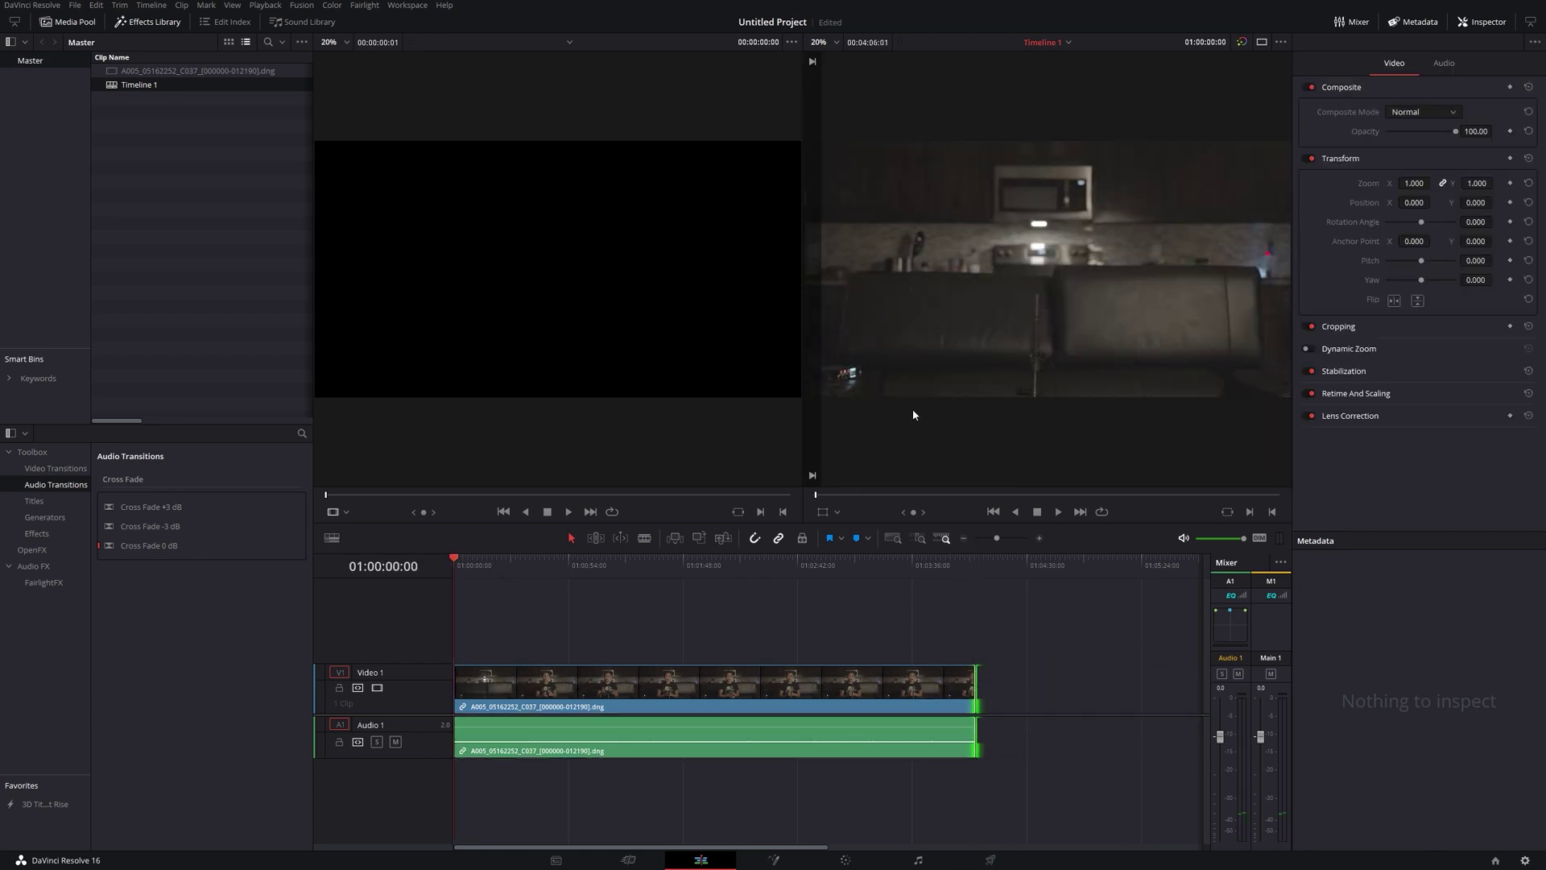
{"action": "left_click", "coordinate": [1525, 860]}
{"action": "left_click", "coordinate": [970, 741]}
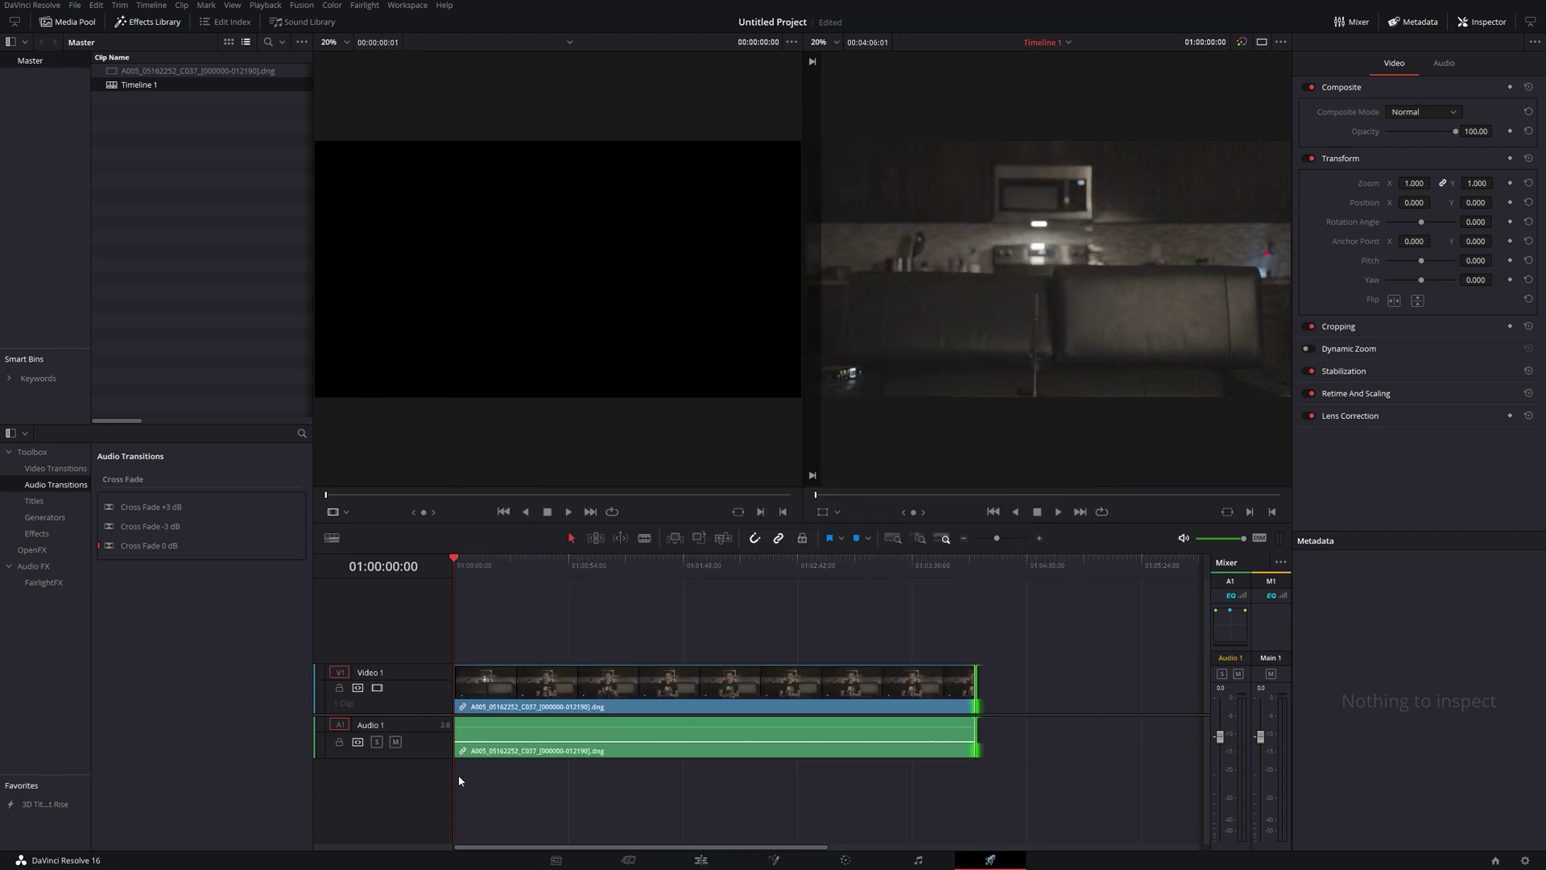
- Set the render format to MP4 with the NVIDIA encoder
{"action": "scroll", "coordinate": [56, 88], "scroll_direction": "up", "scroll_amount": 1}
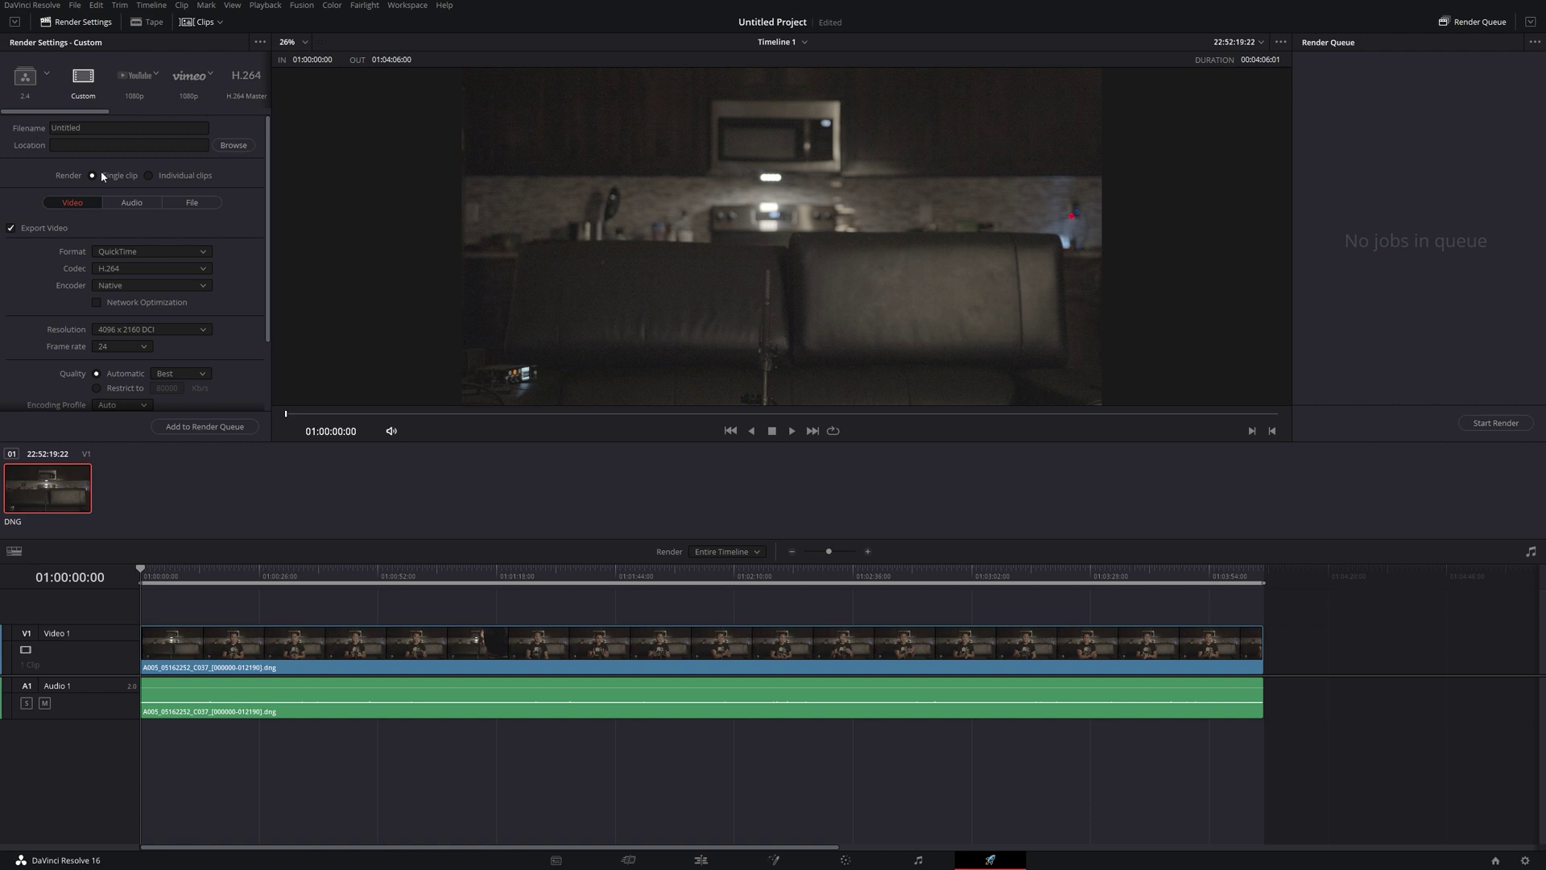
{"action": "left_click", "coordinate": [156, 253]}
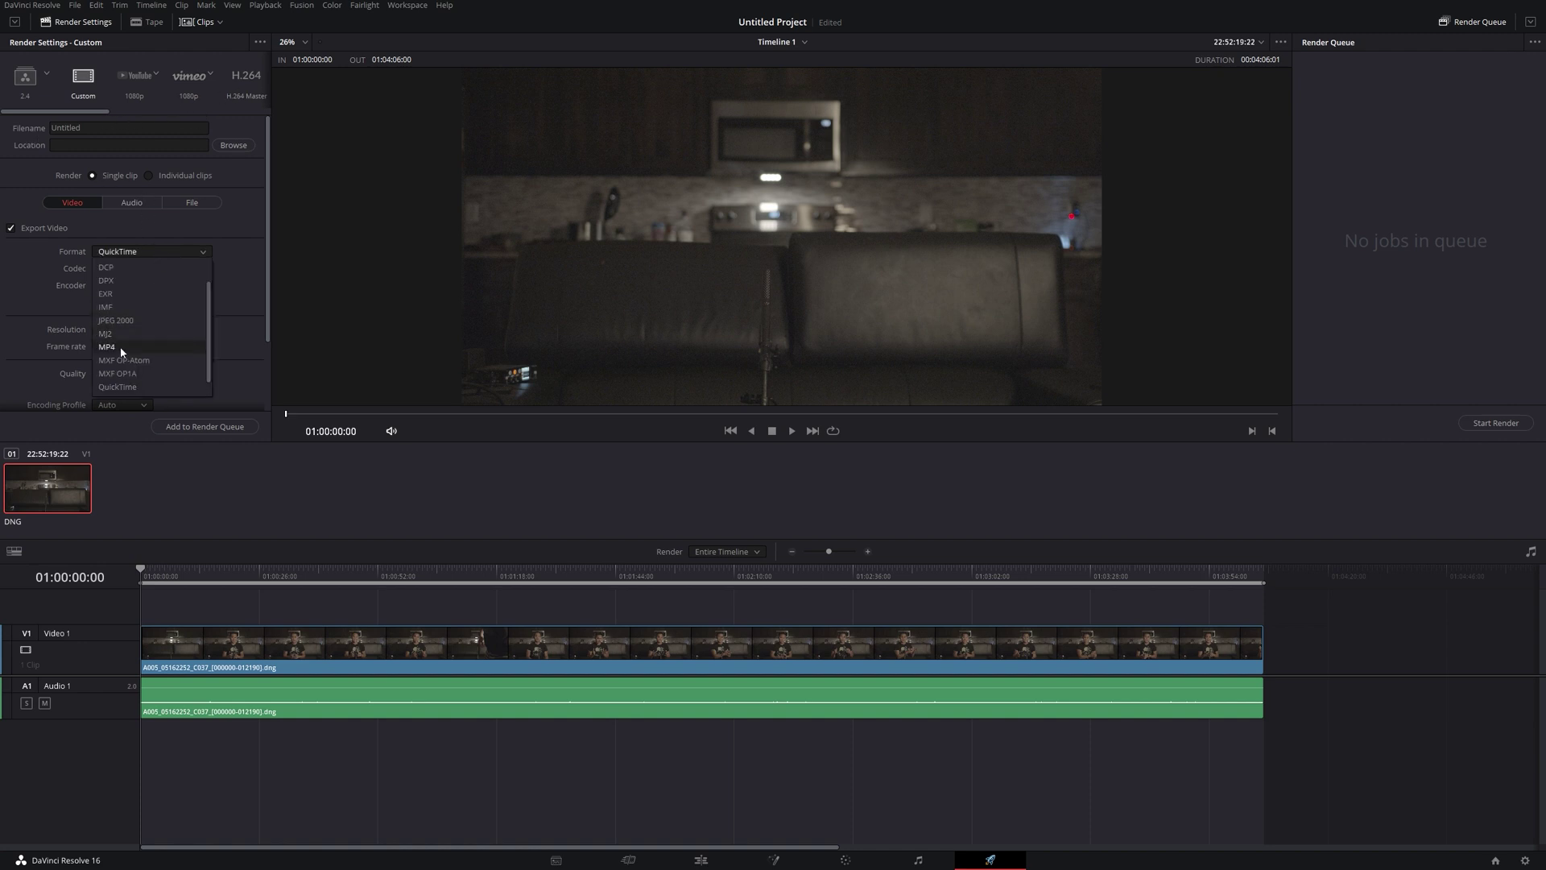
{"action": "left_click", "coordinate": [120, 347]}
{"action": "left_click", "coordinate": [153, 286]}
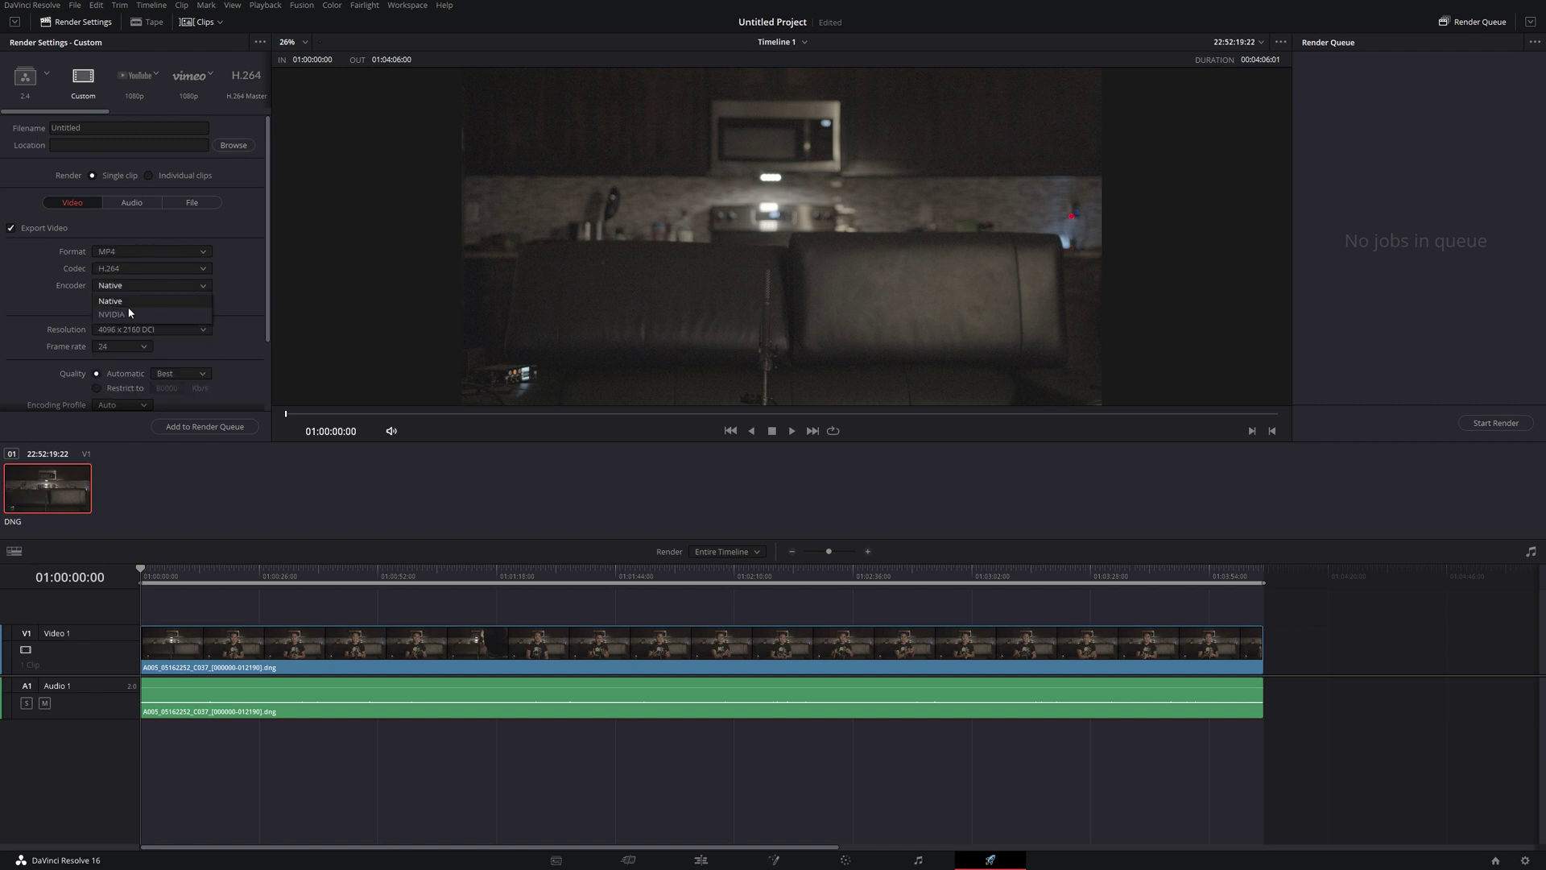
{"action": "left_click", "coordinate": [128, 306]}
- Keep Quality Best, VBR High Quality rate control, and Auto entropy coding
{"action": "scroll", "coordinate": [264, 322], "scroll_direction": "down", "scroll_amount": 2}
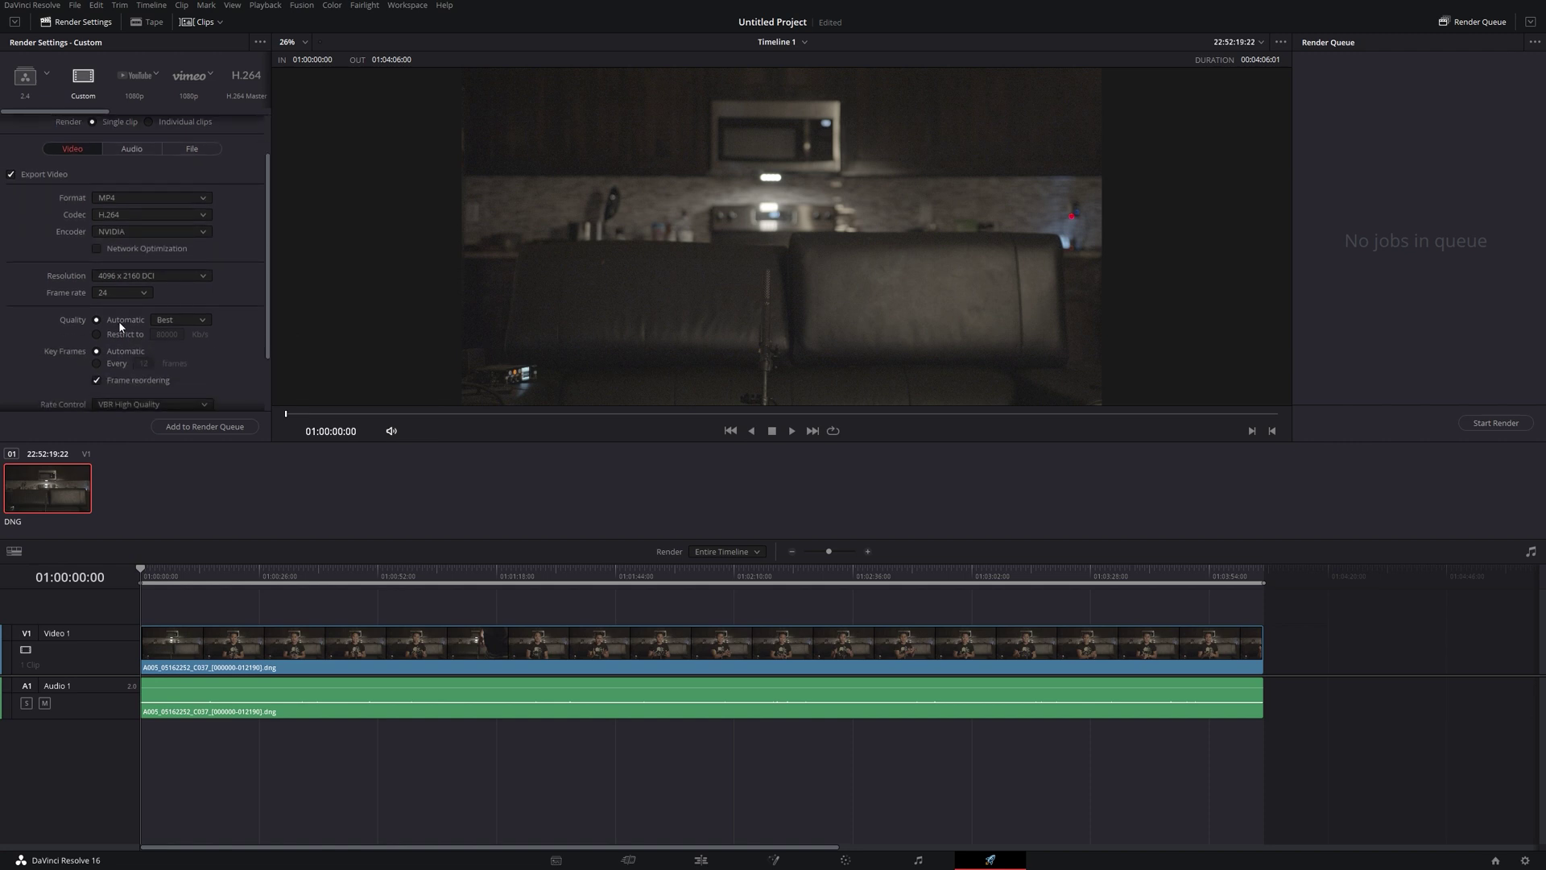
{"action": "left_click", "coordinate": [176, 320]}
{"action": "left_click", "coordinate": [176, 328]}
{"action": "left_click_drag", "start_coordinate": [269, 317], "coordinate": [269, 365]}
{"action": "left_click", "coordinate": [151, 336]}
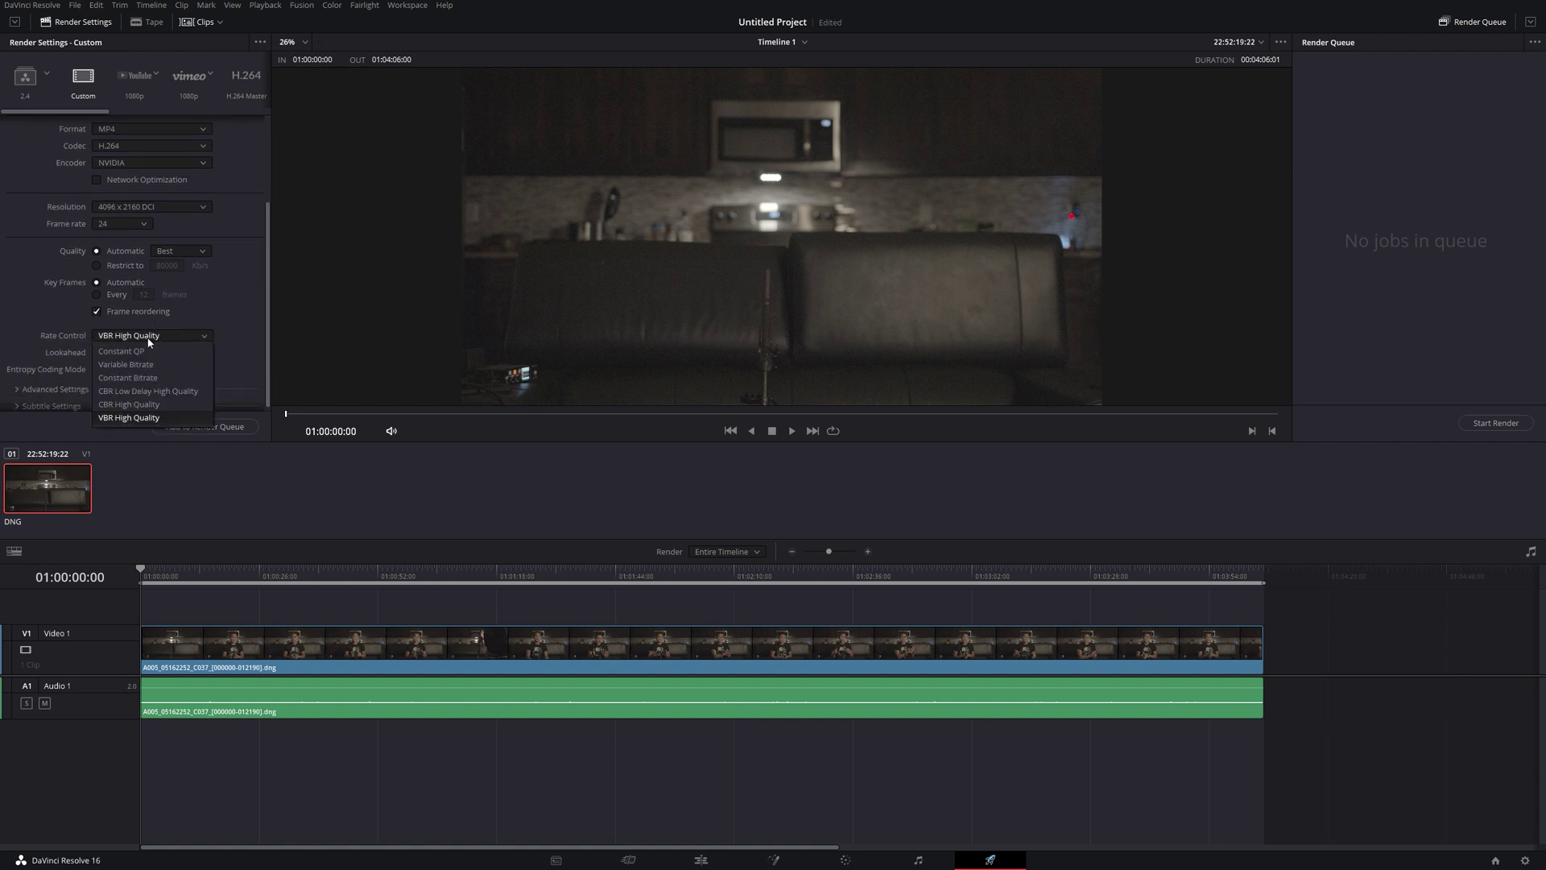
{"action": "left_click", "coordinate": [148, 418]}
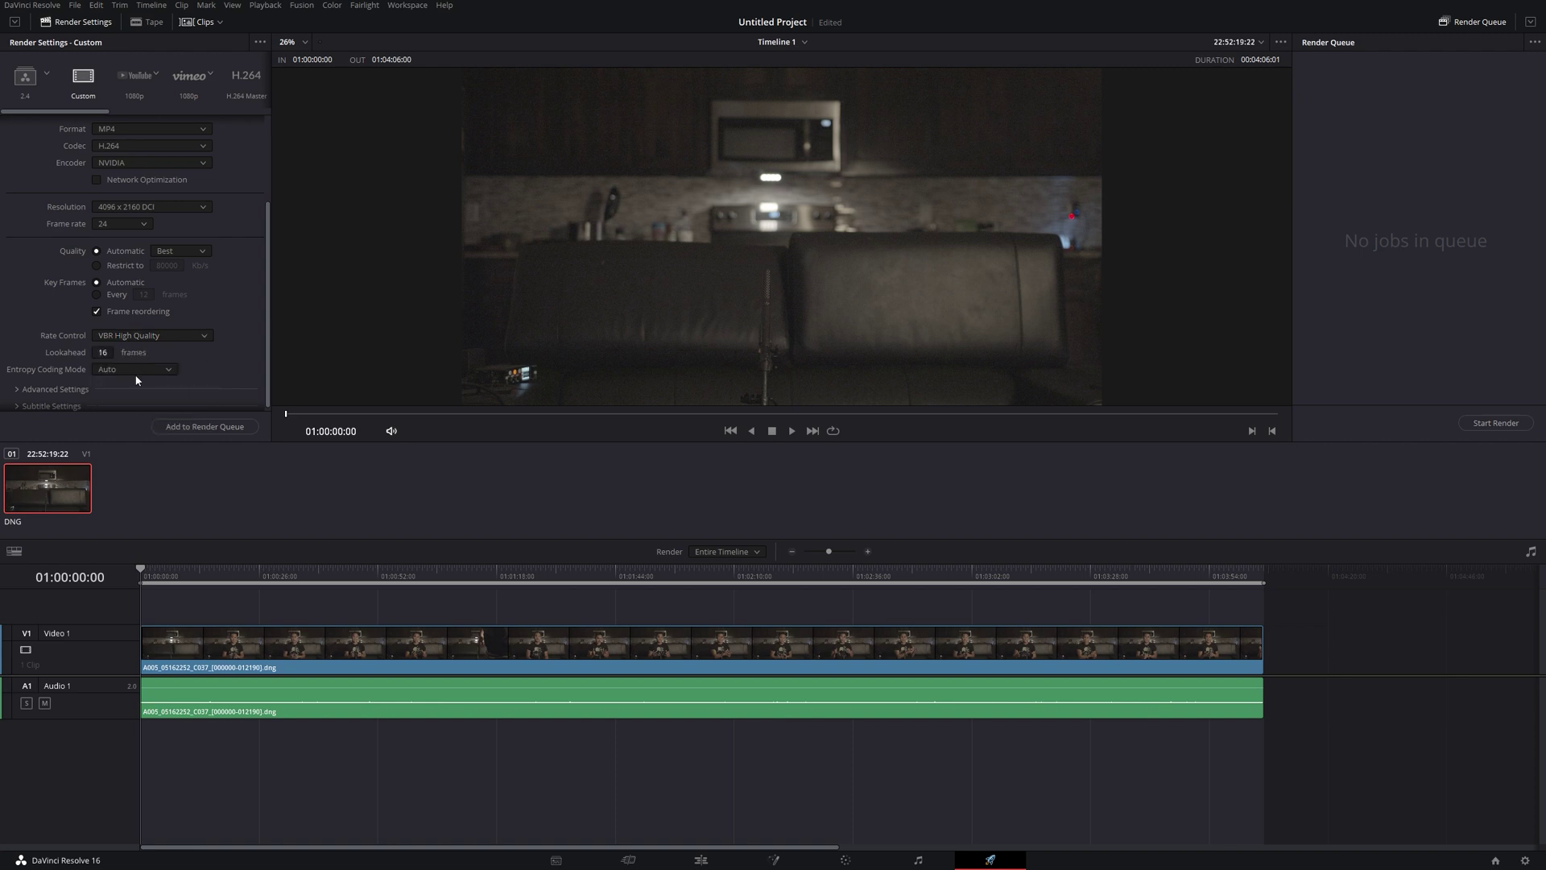
{"action": "left_click", "coordinate": [137, 369]}
{"action": "left_click", "coordinate": [137, 369]}
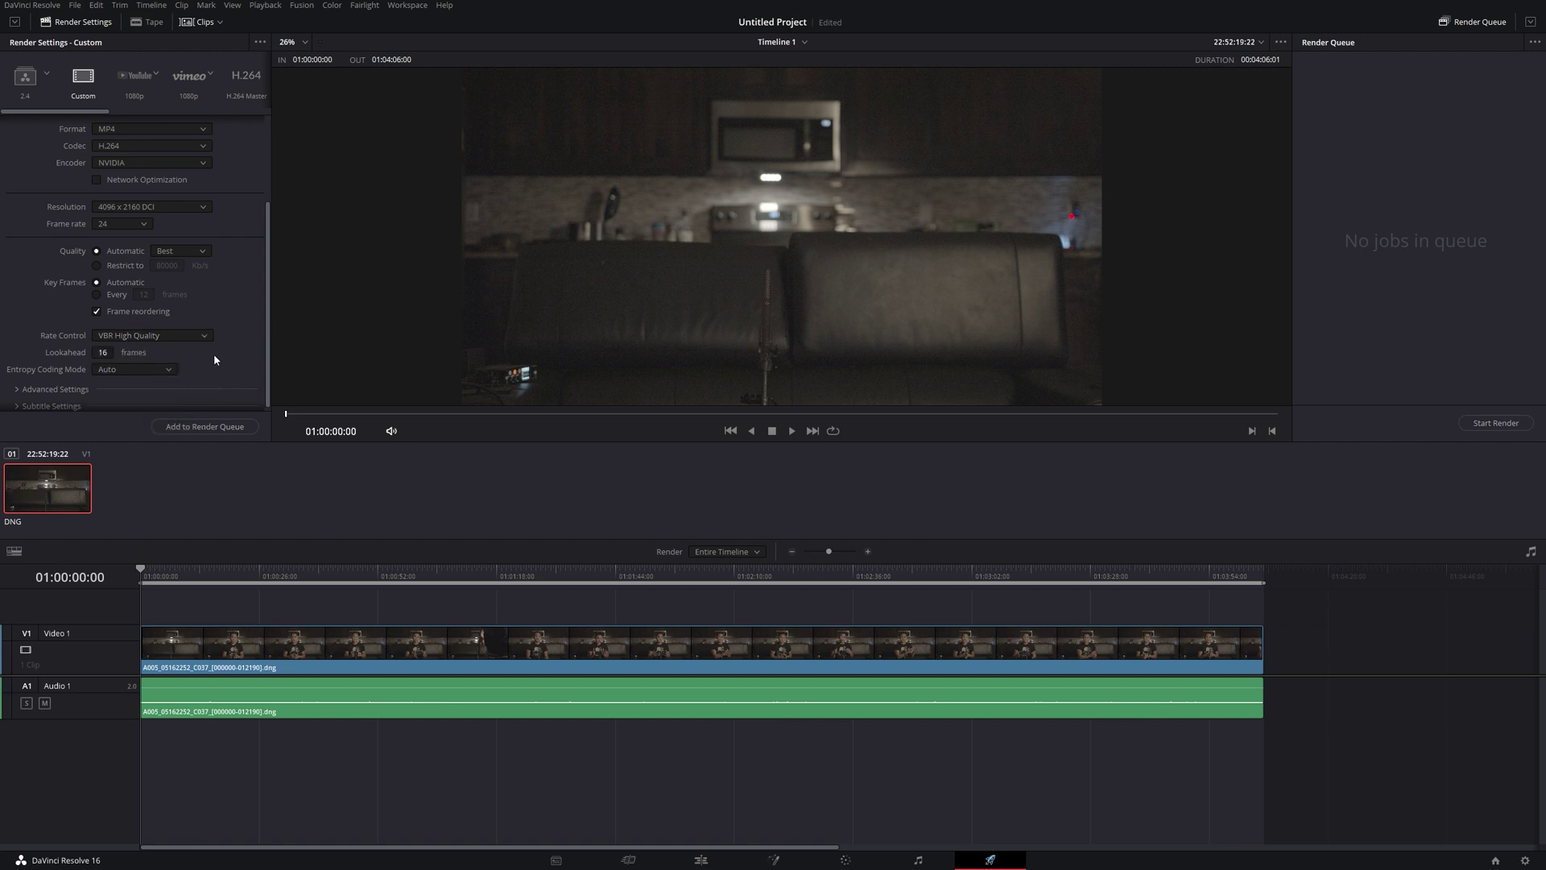
- Review Advanced Settings, then switch Quality to 'Restrict to' and select its bitrate value
{"action": "left_click", "coordinate": [55, 389]}
{"action": "scroll", "coordinate": [243, 352], "scroll_direction": "down", "scroll_amount": 3}
{"action": "scroll", "coordinate": [107, 335], "scroll_direction": "down", "scroll_amount": 7}
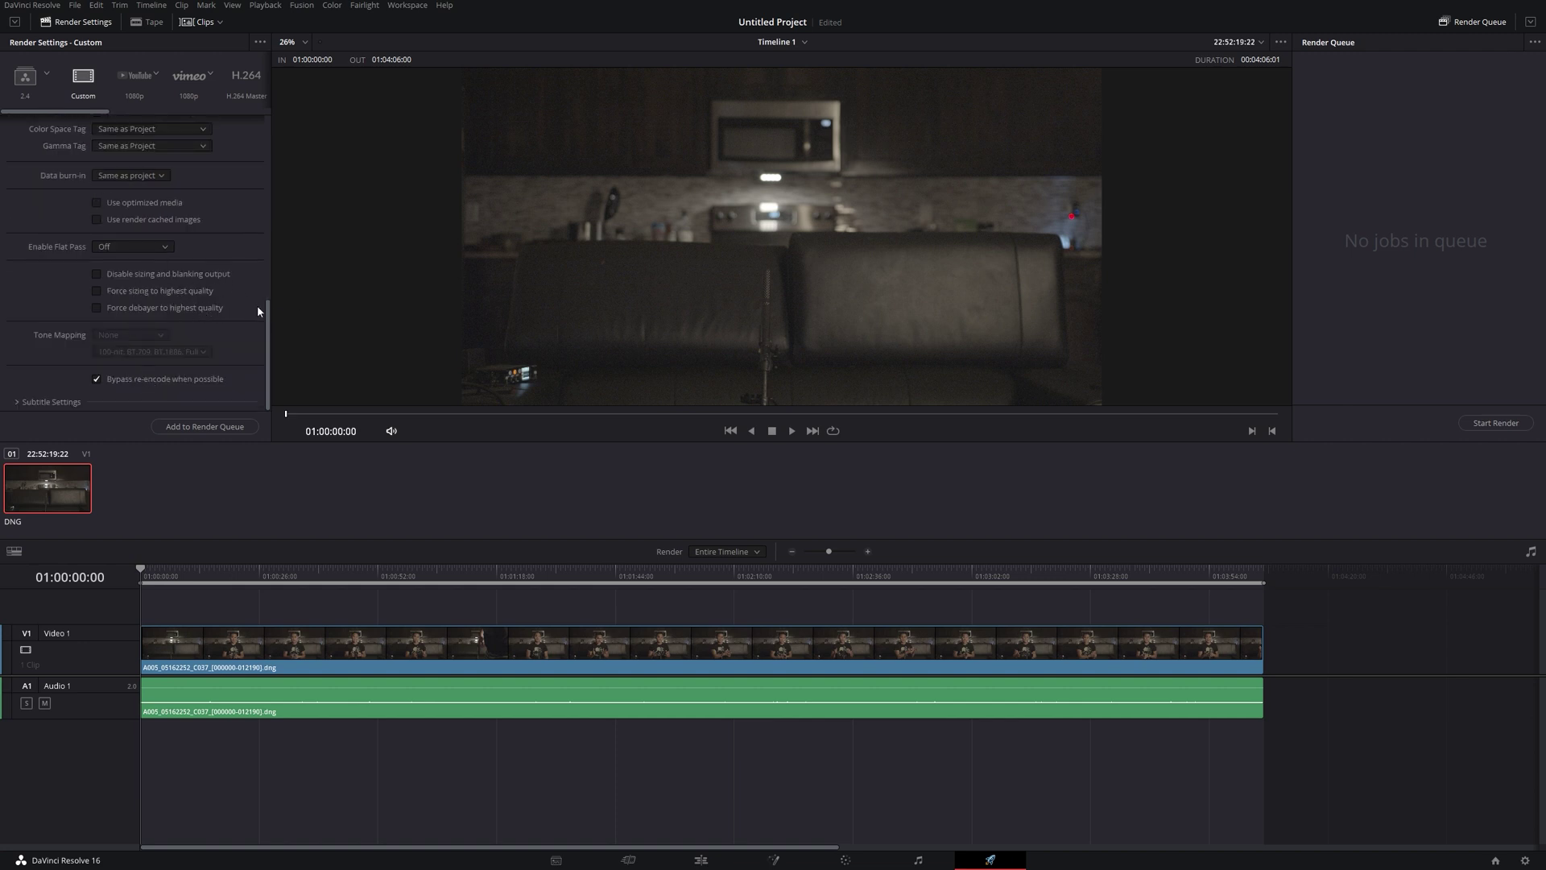
{"action": "scroll", "coordinate": [159, 294], "scroll_direction": "up", "scroll_amount": 7}
{"action": "scroll", "coordinate": [147, 231], "scroll_direction": "up", "scroll_amount": 2}
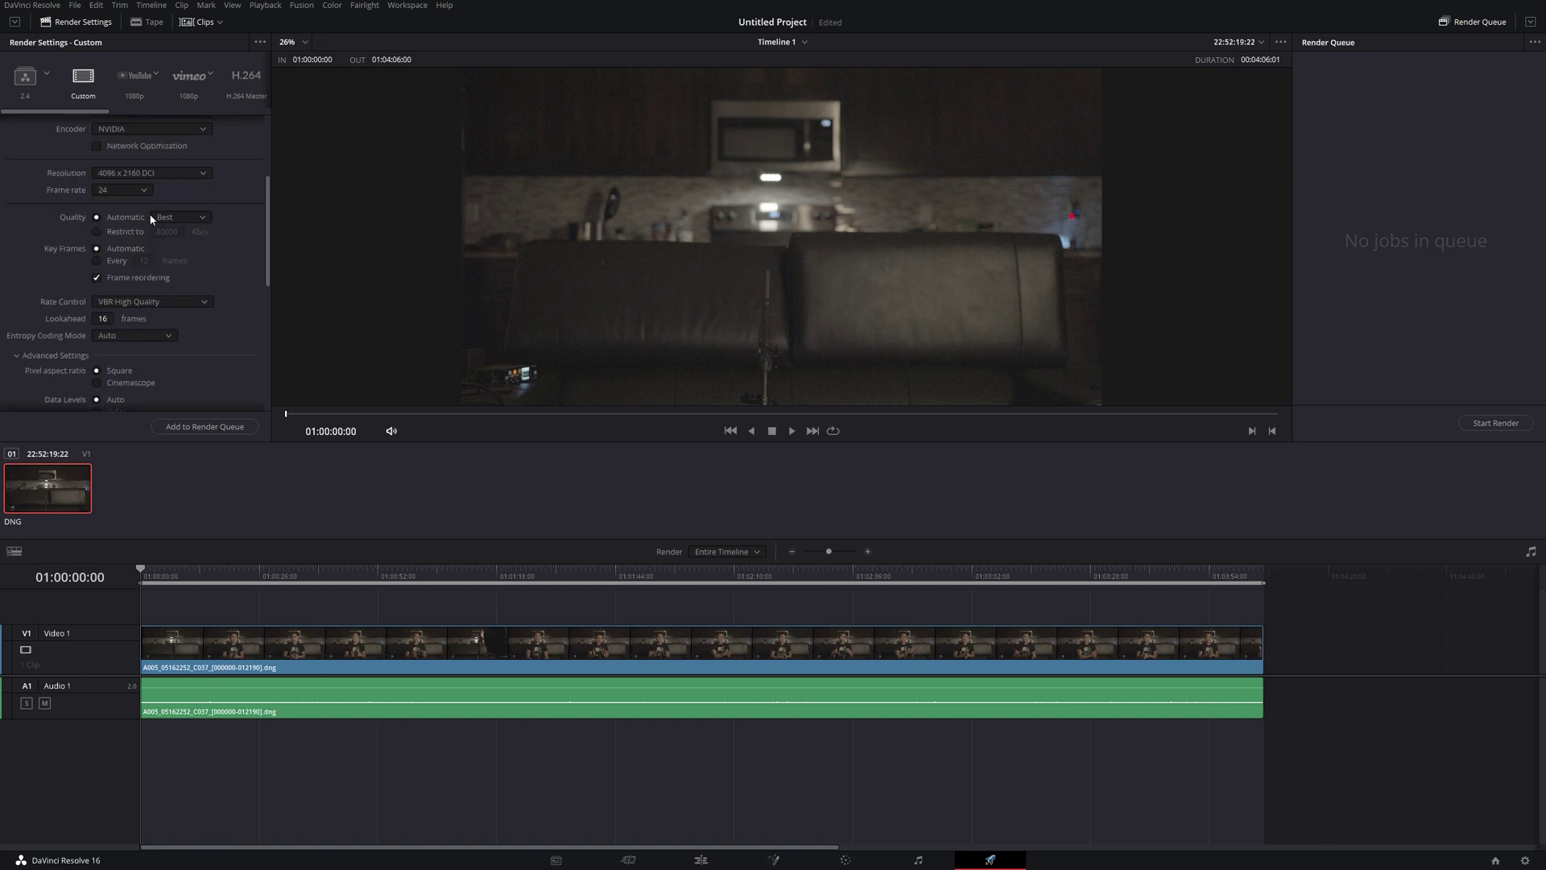
{"action": "left_click", "coordinate": [125, 231]}
{"action": "left_click", "coordinate": [175, 233]}
- Restrict the video bitrate to 27000 Kb/s
{"action": "key", "text": "BackSpace"}
{"action": "key", "text": "BackSpace"}
{"action": "key", "text": "BackSpace"}
{"action": "key", "text": "BackSpace"}
{"action": "key", "text": "BackSpace"}
{"action": "type", "text": "27000"}
{"action": "left_click_drag", "start_coordinate": [271, 239], "coordinate": [266, 210]}
- Lower the audio data rate to 128 Kb/s, keeping Same as Project sample rate
{"action": "left_click", "coordinate": [131, 131]}
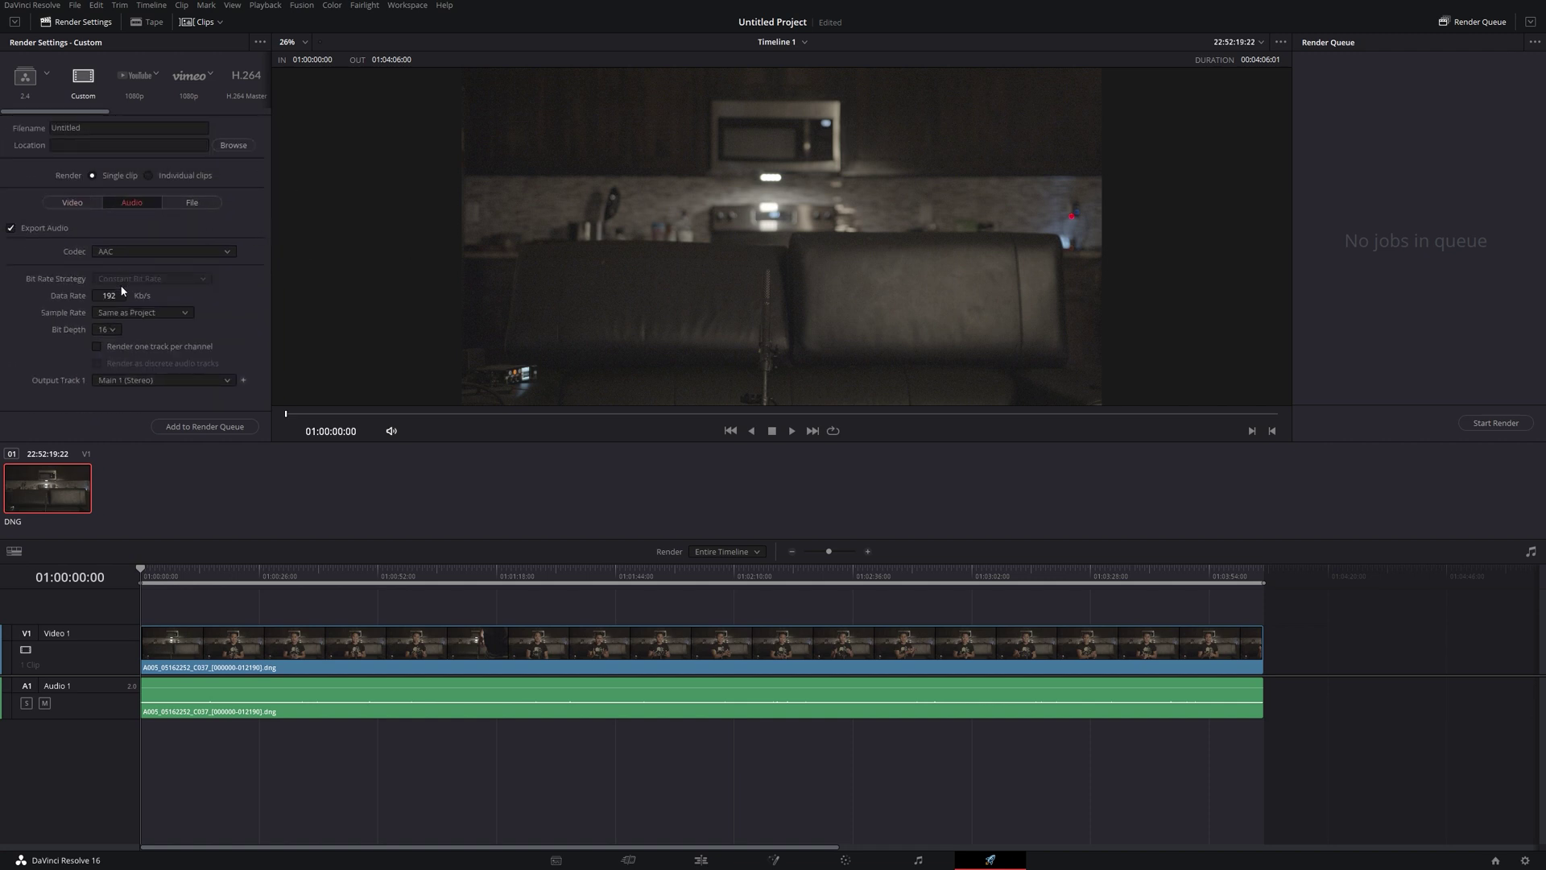
{"action": "left_click_drag", "start_coordinate": [118, 289], "coordinate": [106, 296]}
{"action": "left_click", "coordinate": [126, 313]}
{"action": "left_click", "coordinate": [126, 328]}
{"action": "left_click", "coordinate": [77, 202]}
- Set the render file name to 'resolve' on the Desktop
{"action": "left_click", "coordinate": [231, 146]}
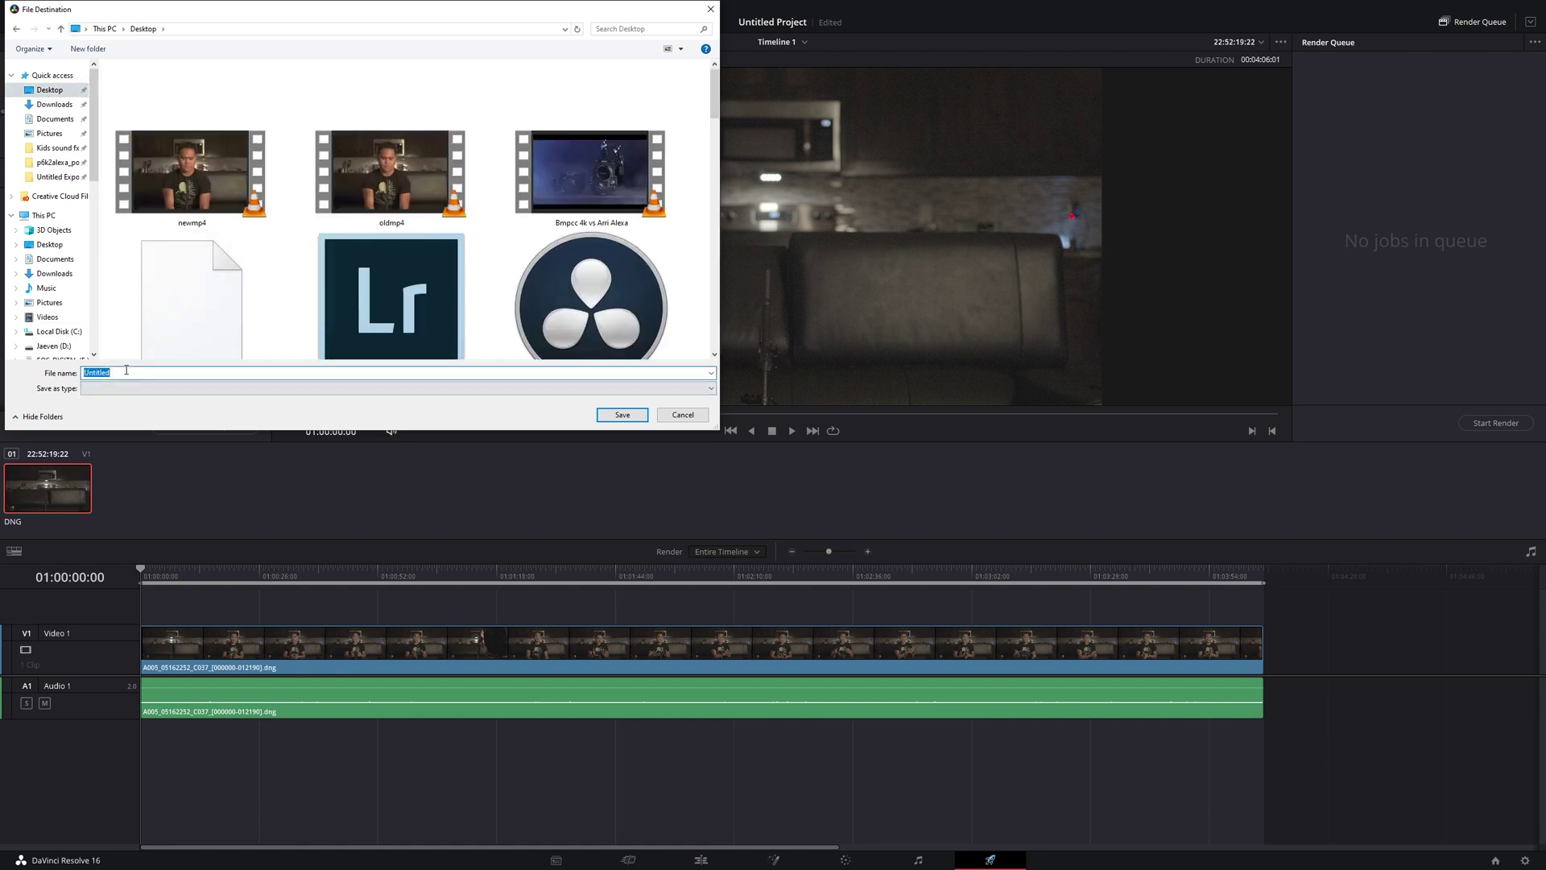
{"action": "type", "text": "resolve"}
{"action": "left_click", "coordinate": [624, 416]}
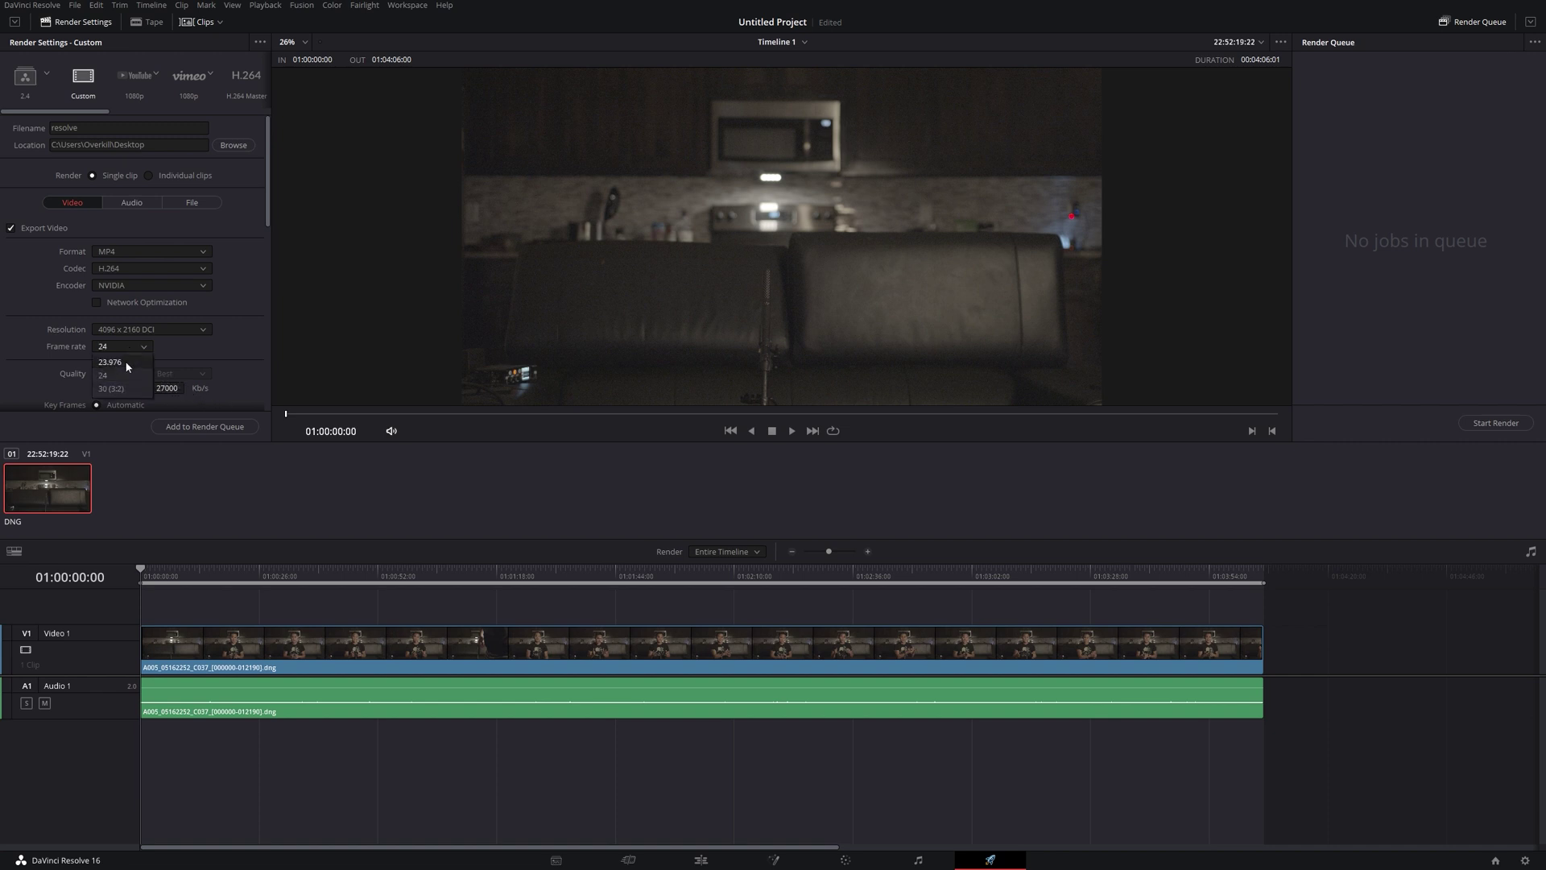
- Keep 24 fps, add the job to the render queue, and start rendering
{"action": "left_click", "coordinate": [207, 302]}
{"action": "left_click", "coordinate": [231, 428]}
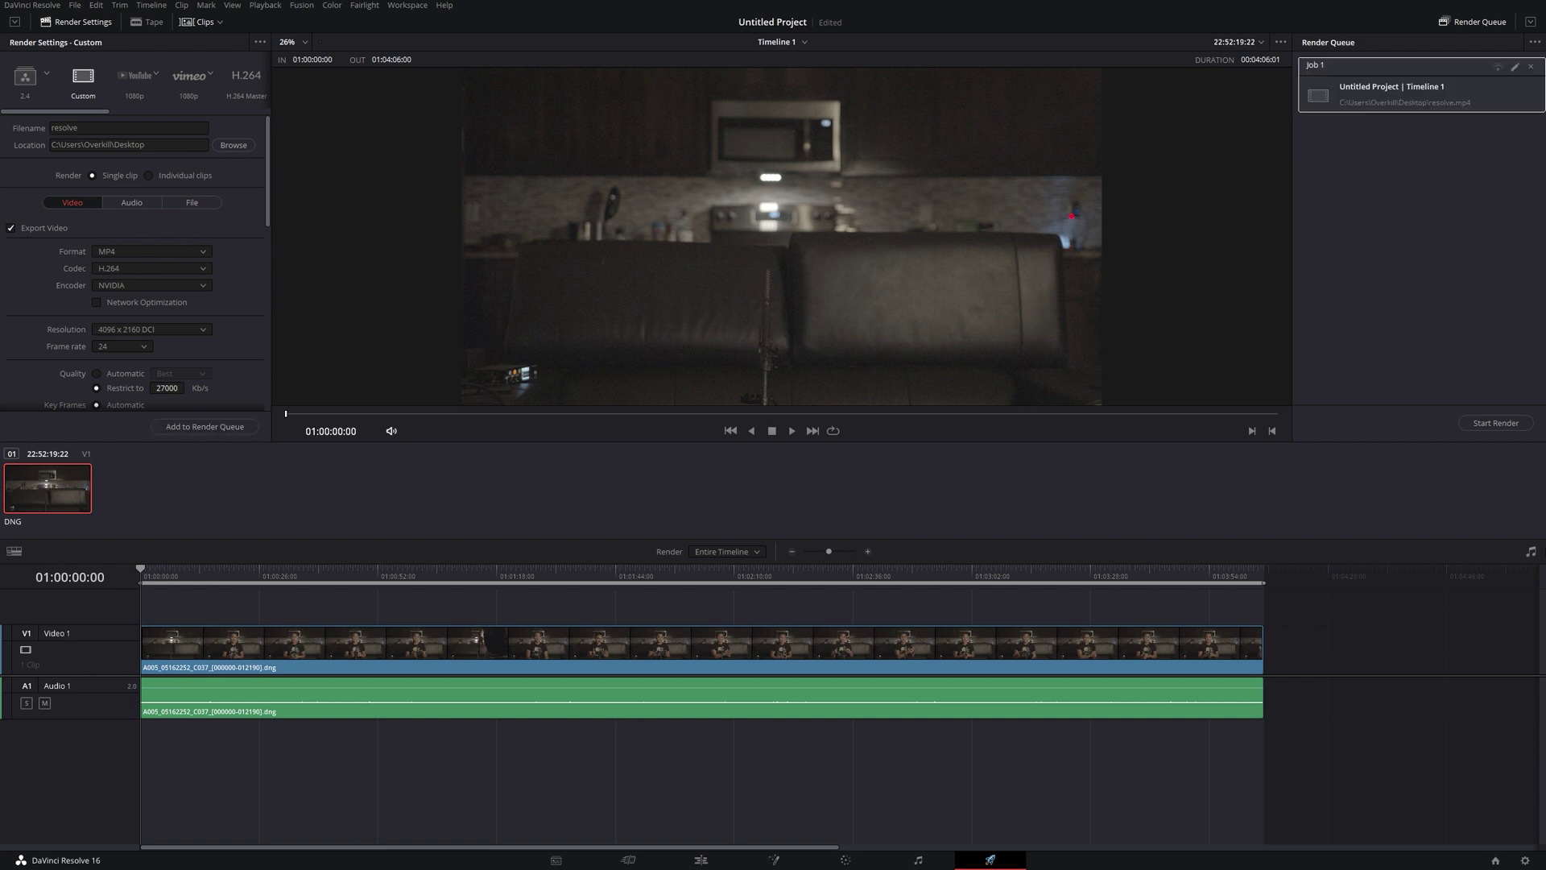
{"action": "left_click", "coordinate": [1464, 423]}
- In Desktop\renders, compare resolve, oldmp4 (797 MB) and newmp4 (840 MB) sizes and lengths
{"action": "key", "text": "super"}
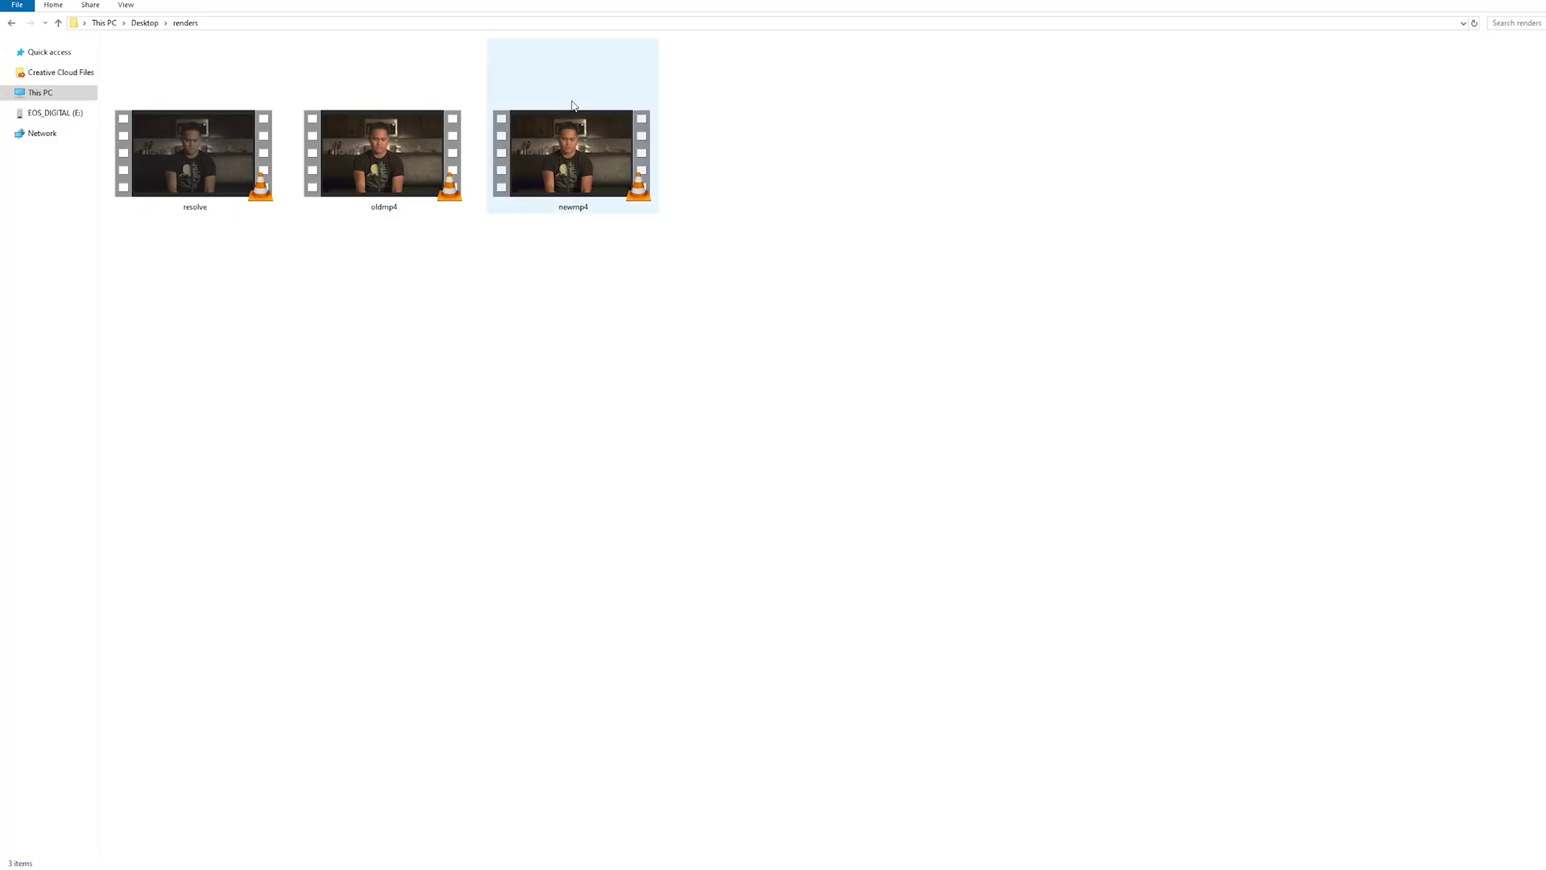
{"action": "left_click", "coordinate": [270, 165]}
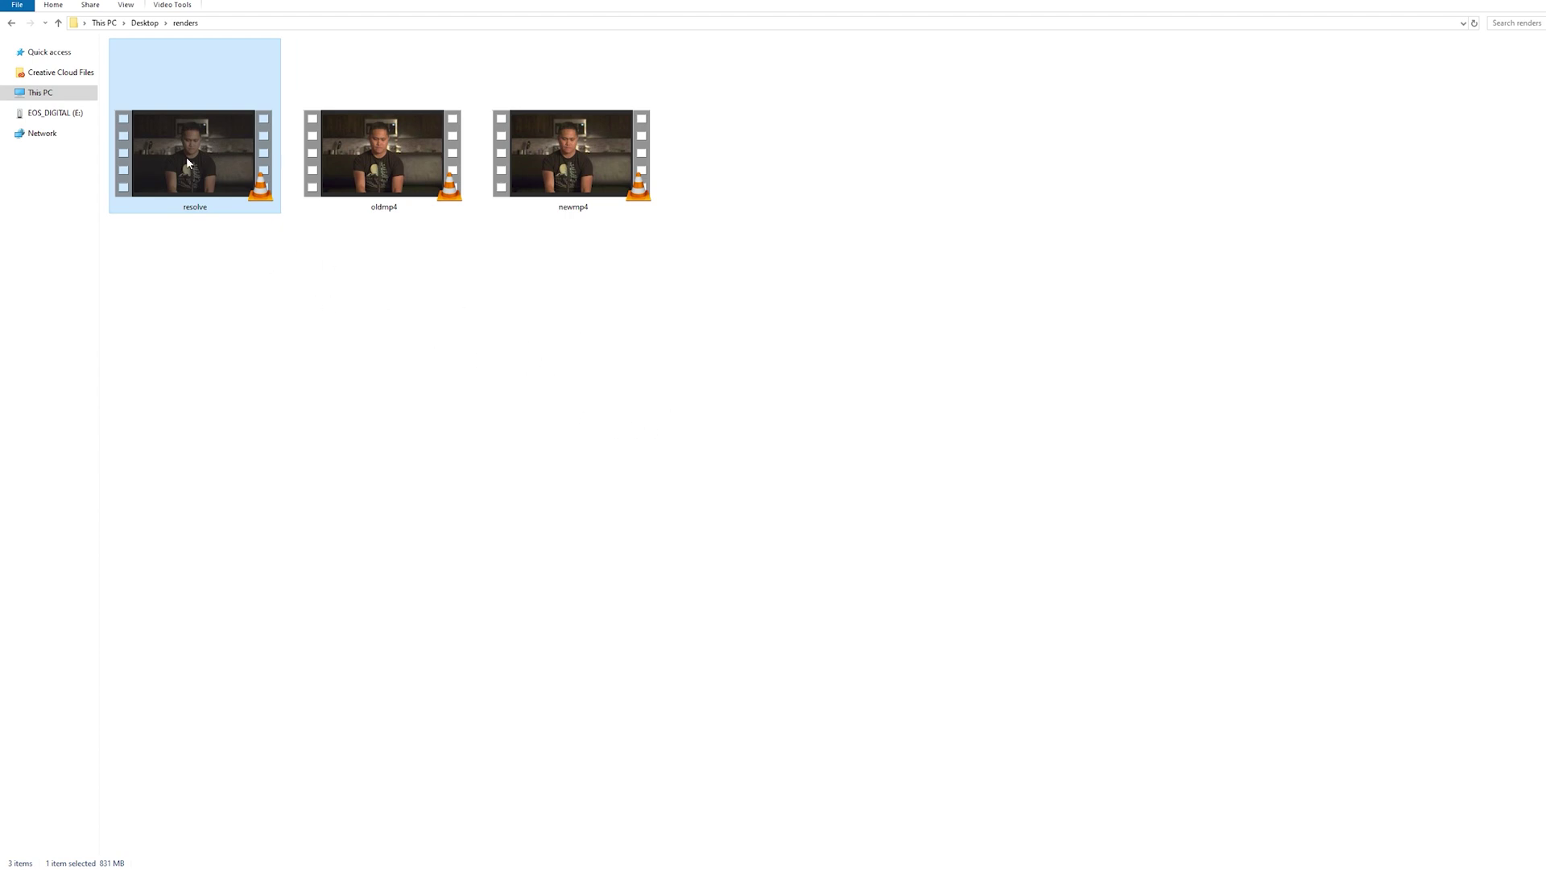
{"action": "left_click", "coordinate": [417, 166]}
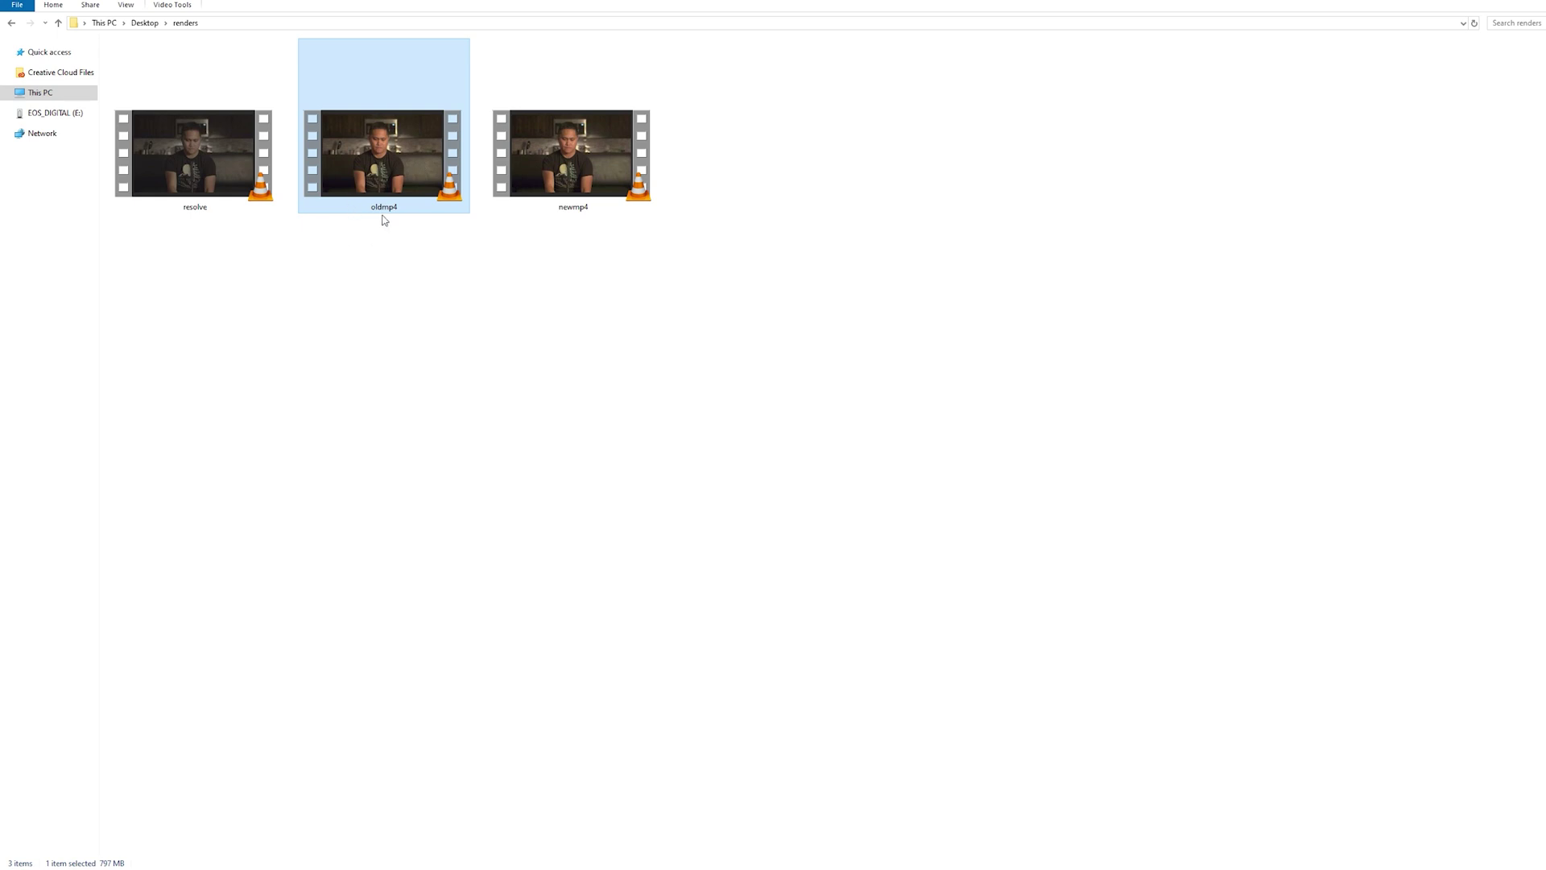
{"action": "mouse_move", "coordinate": [416, 207]}
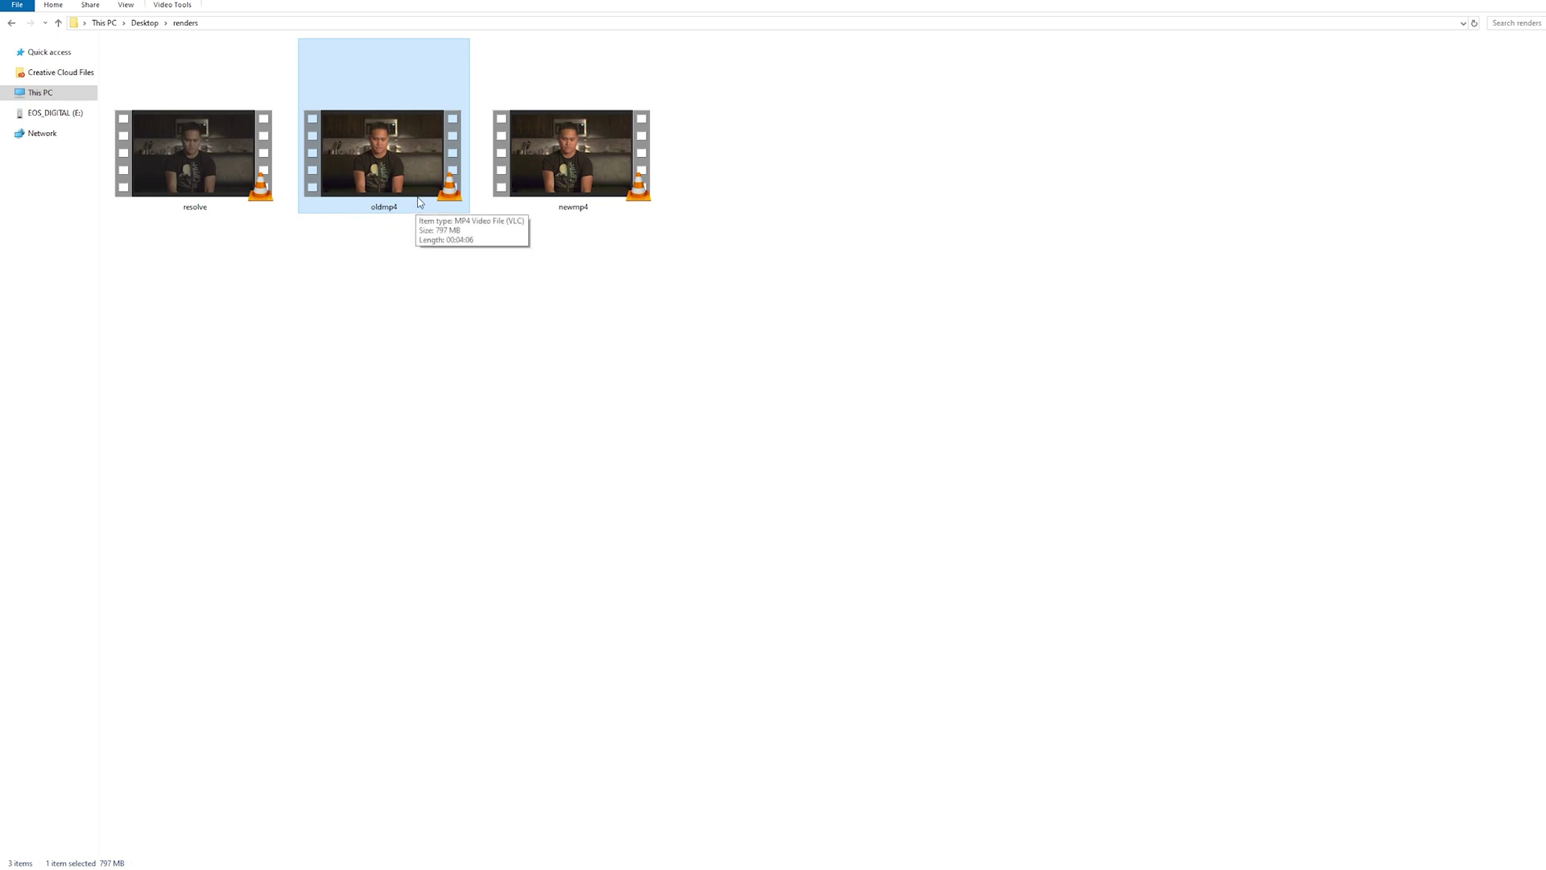
{"action": "left_click", "coordinate": [621, 157]}
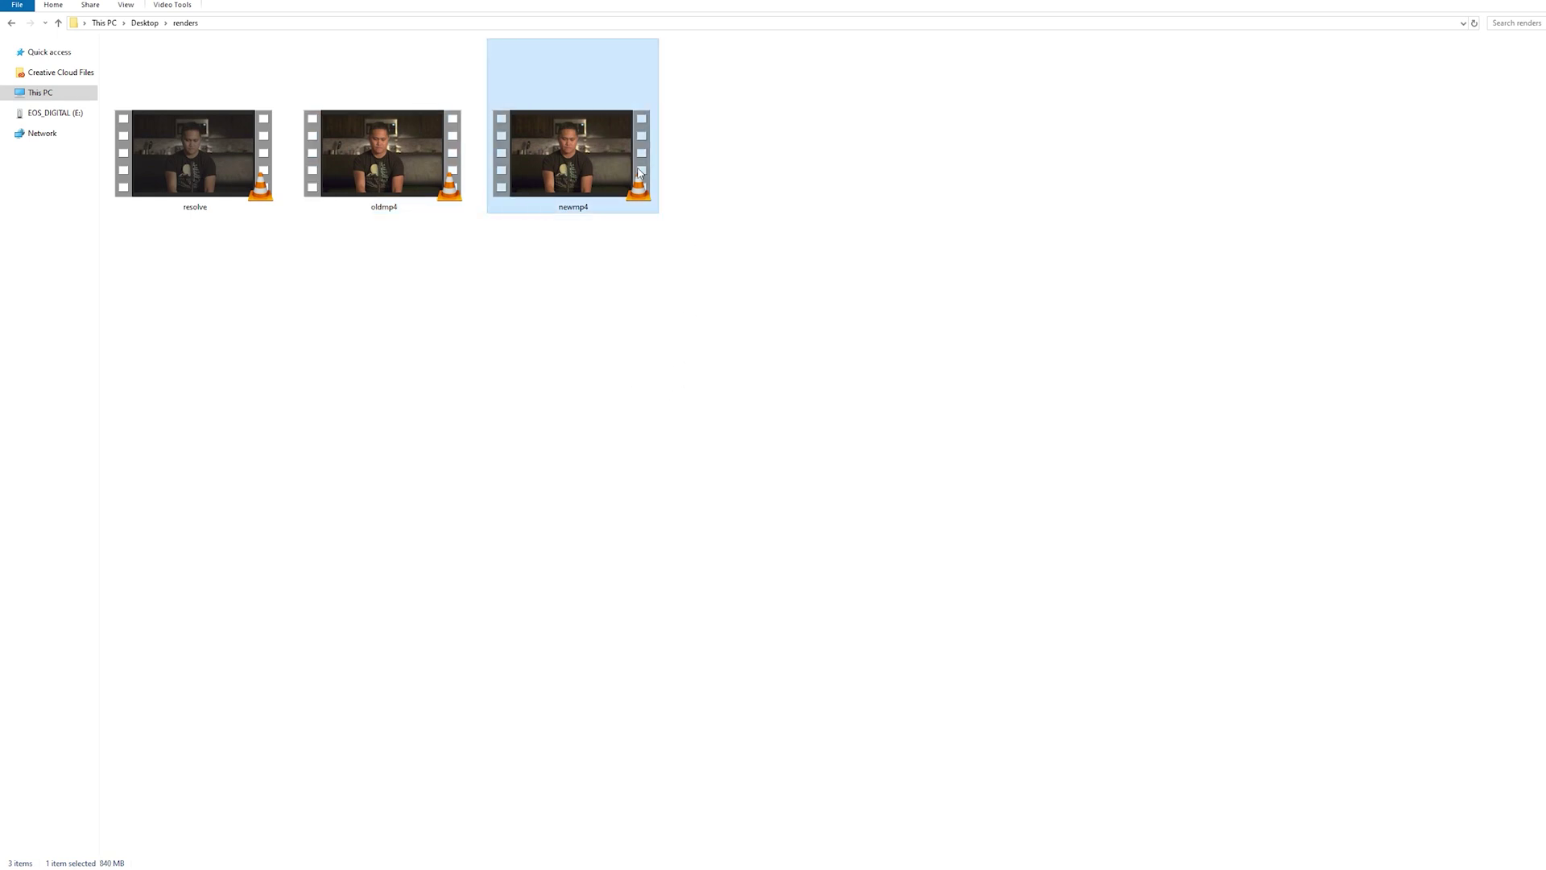
{"action": "mouse_move", "coordinate": [614, 171]}
{"action": "mouse_move", "coordinate": [534, 178]}
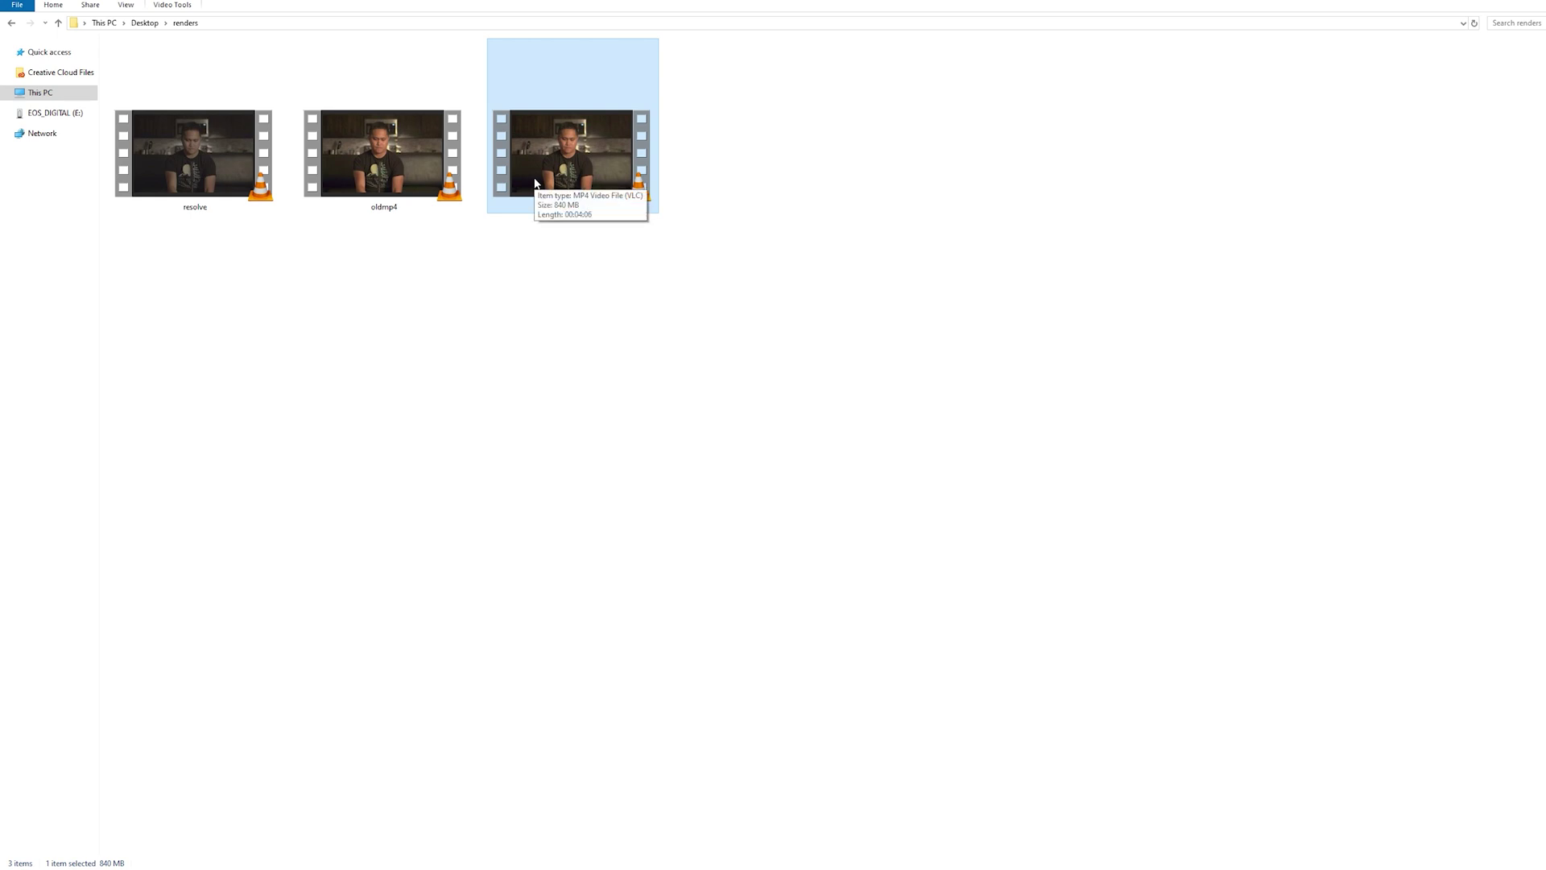